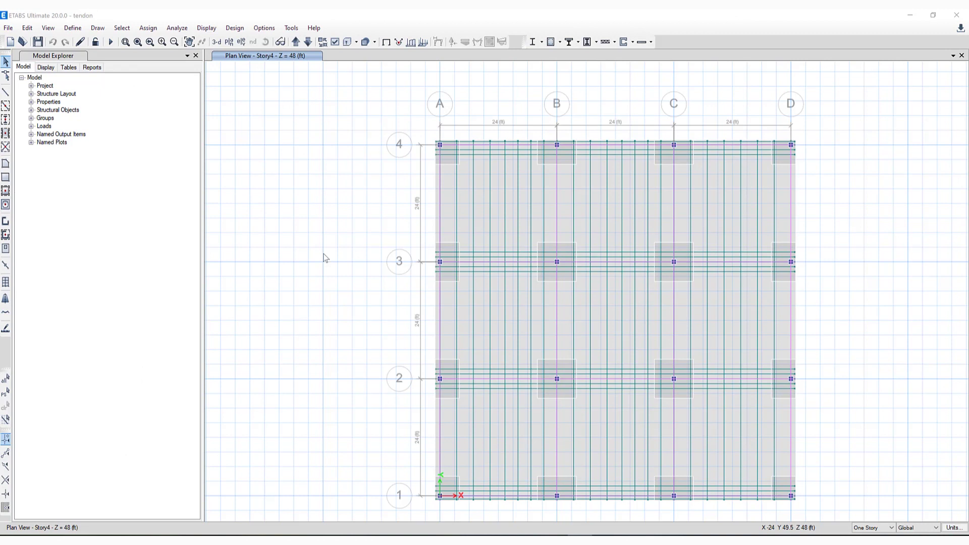
Label tendons with number of strands, tendon system, total length, jacking force and elongation
{"action": "left_click", "coordinate": [334, 44]}
{"action": "left_click", "coordinate": [210, 91]}
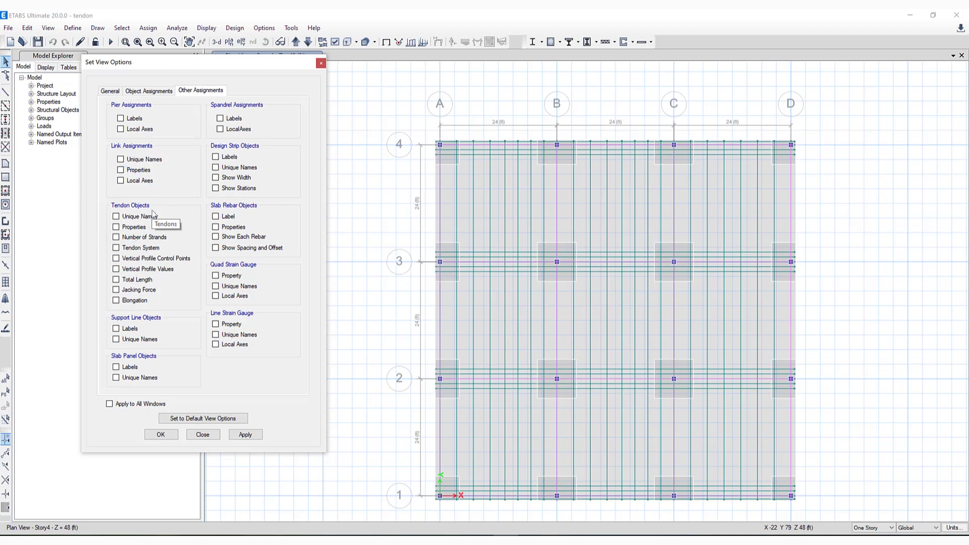
{"action": "left_click", "coordinate": [116, 236]}
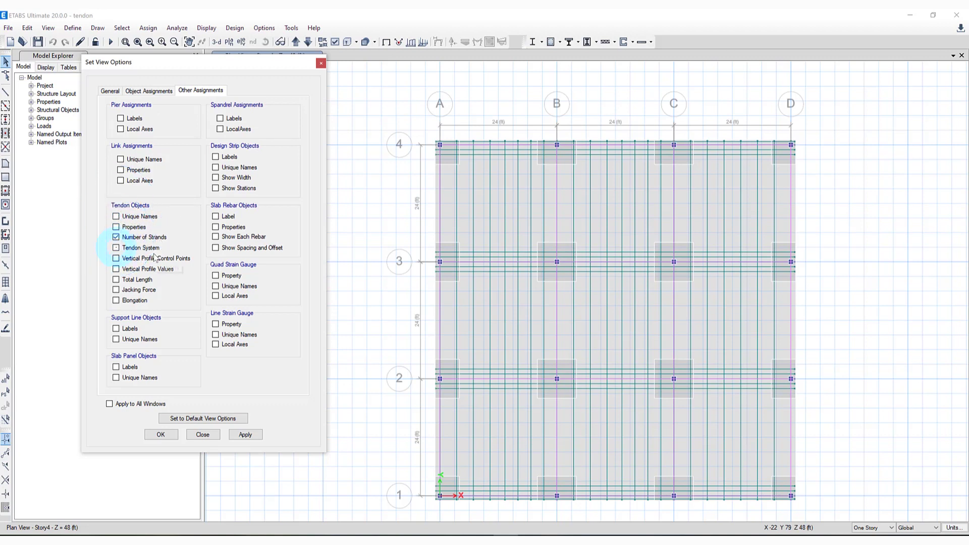
{"action": "left_click", "coordinate": [116, 247]}
{"action": "left_click", "coordinate": [116, 279]}
{"action": "left_click", "coordinate": [116, 290]}
{"action": "left_click", "coordinate": [144, 300]}
{"action": "left_click", "coordinate": [245, 435]}
Pan around the Story4 plan to inspect the column tendon labels, such as '3 Strands'
{"action": "scroll", "coordinate": [706, 331], "scroll_direction": "up", "scroll_amount": 5}
{"action": "middle_click_drag", "start_coordinate": [655, 298], "coordinate": [552, 384]}
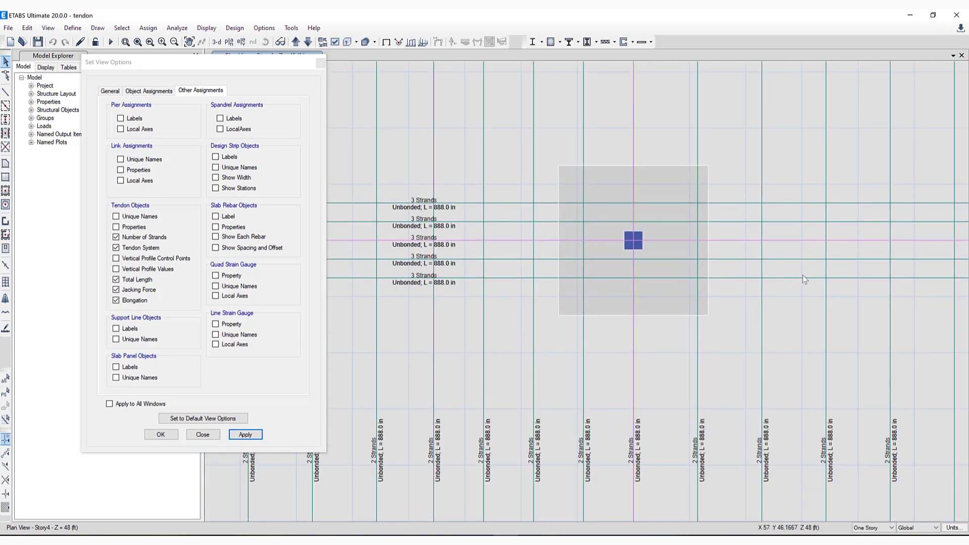
{"action": "middle_click_drag", "start_coordinate": [808, 273], "coordinate": [498, 309]}
{"action": "middle_click_drag", "start_coordinate": [705, 319], "coordinate": [603, 283]}
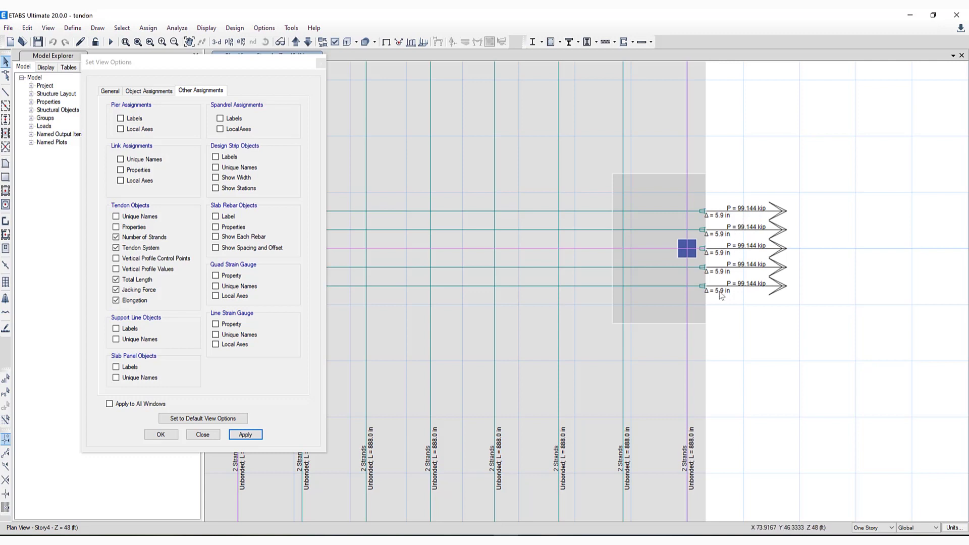
{"action": "middle_click_drag", "start_coordinate": [605, 344], "coordinate": [596, 326]}
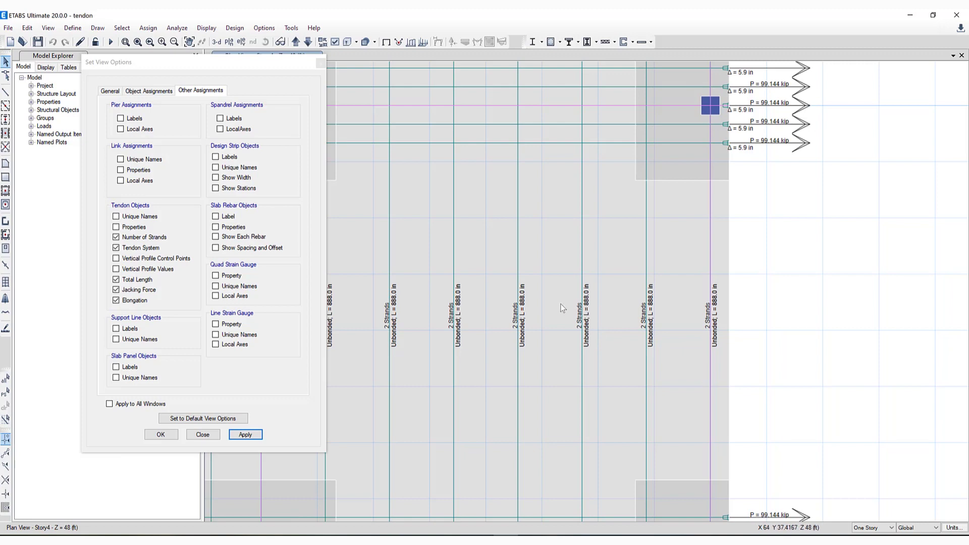
{"action": "middle_click_drag", "start_coordinate": [511, 287], "coordinate": [675, 167]}
{"action": "middle_click_drag", "start_coordinate": [532, 262], "coordinate": [718, 212]}
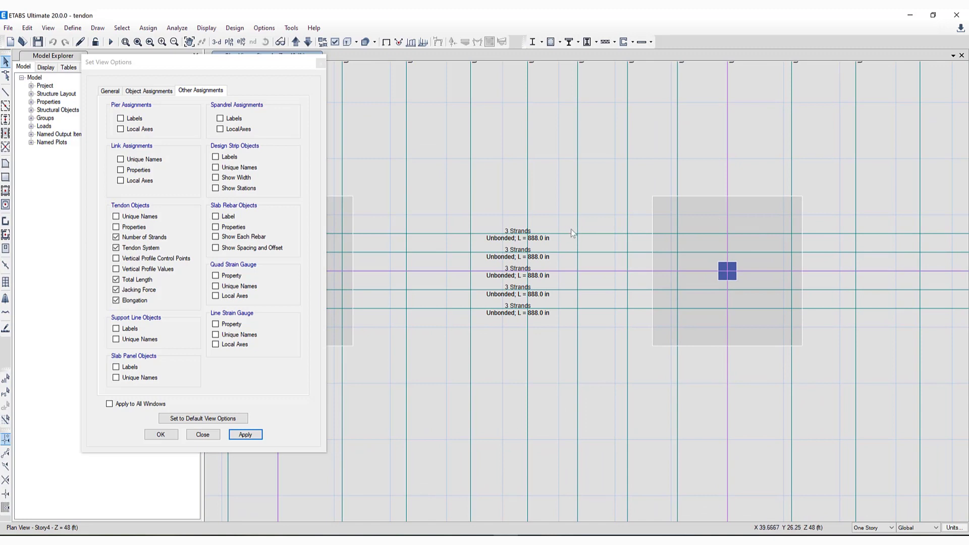
Close the display options and run the model analysis
{"action": "left_click", "coordinate": [202, 435]}
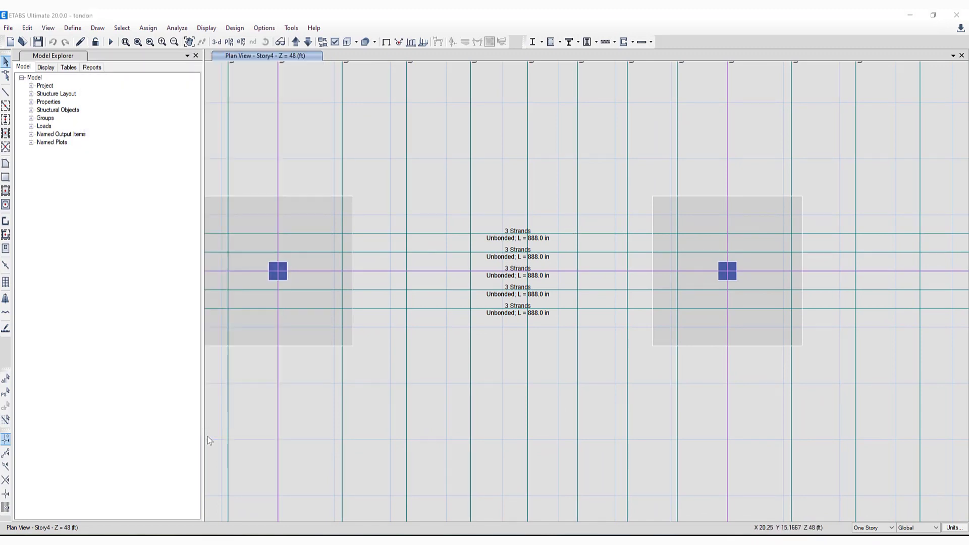
{"action": "scroll", "coordinate": [578, 321], "scroll_direction": "down", "scroll_amount": 3}
{"action": "scroll", "coordinate": [577, 321], "scroll_direction": "down", "scroll_amount": 5}
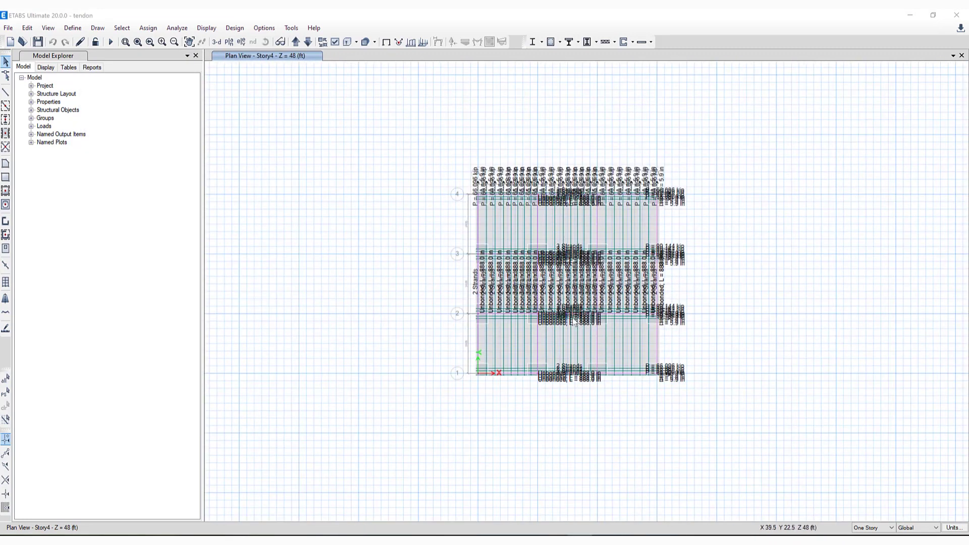
{"action": "left_click", "coordinate": [111, 43]}
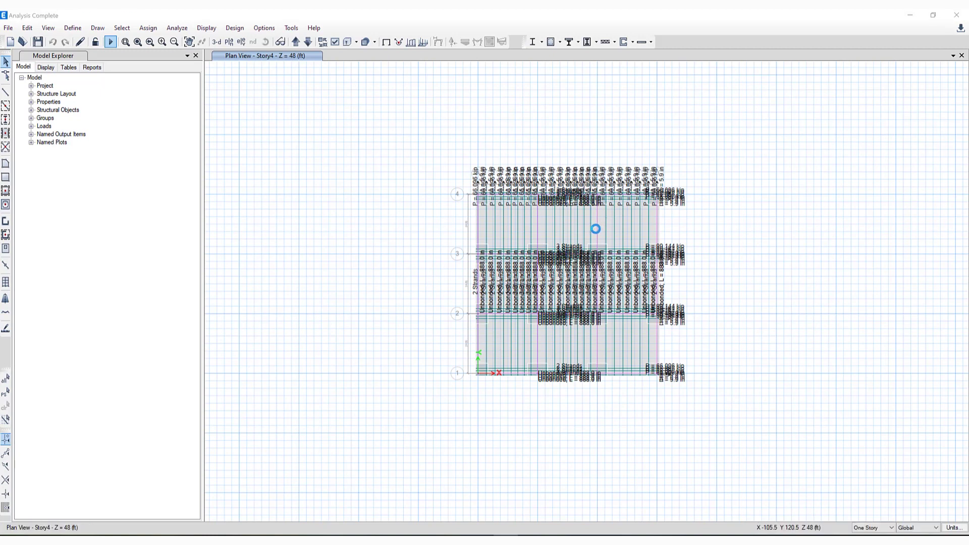
Start the concrete slab design to show Layer A strip reinforcement intensity
{"action": "scroll", "coordinate": [538, 221], "scroll_direction": "up", "scroll_amount": 2}
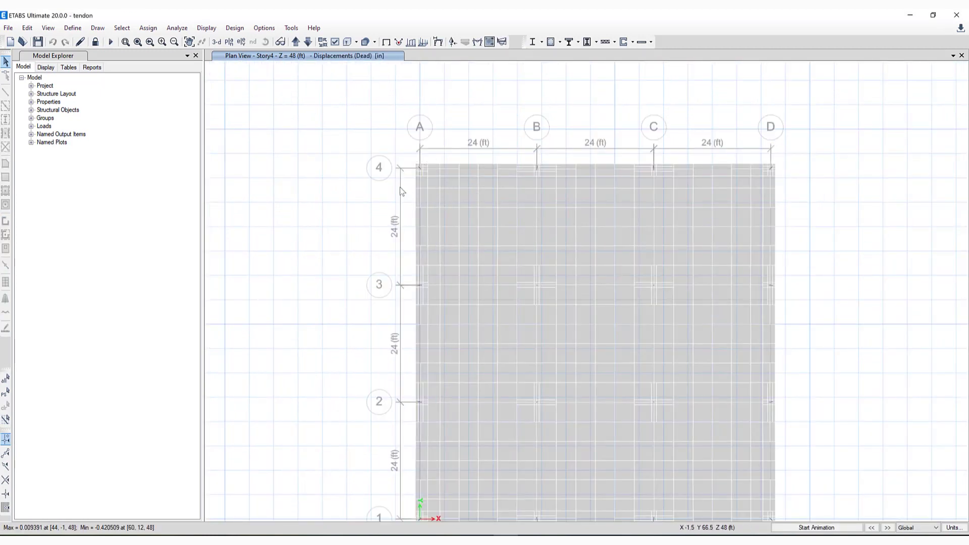
{"action": "left_click", "coordinate": [237, 28]}
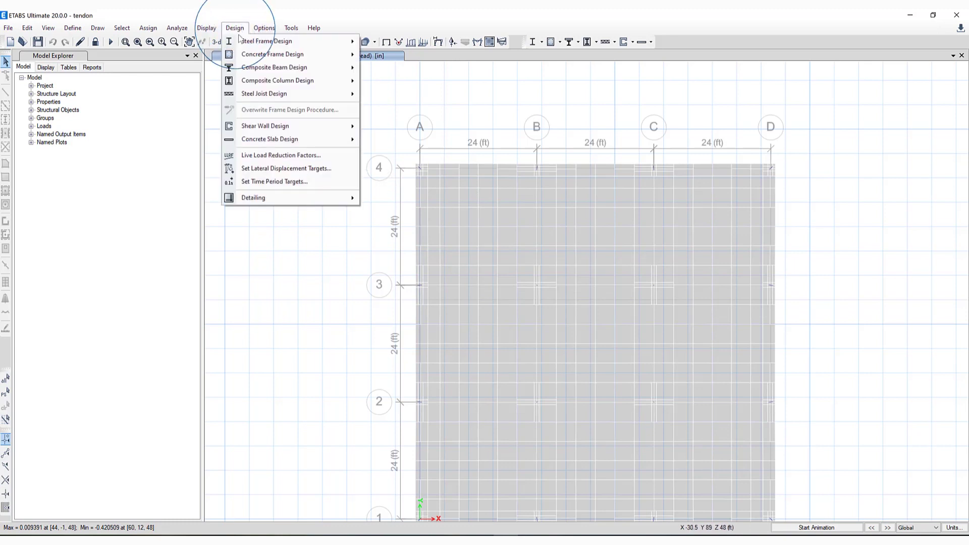
{"action": "left_click", "coordinate": [276, 140]}
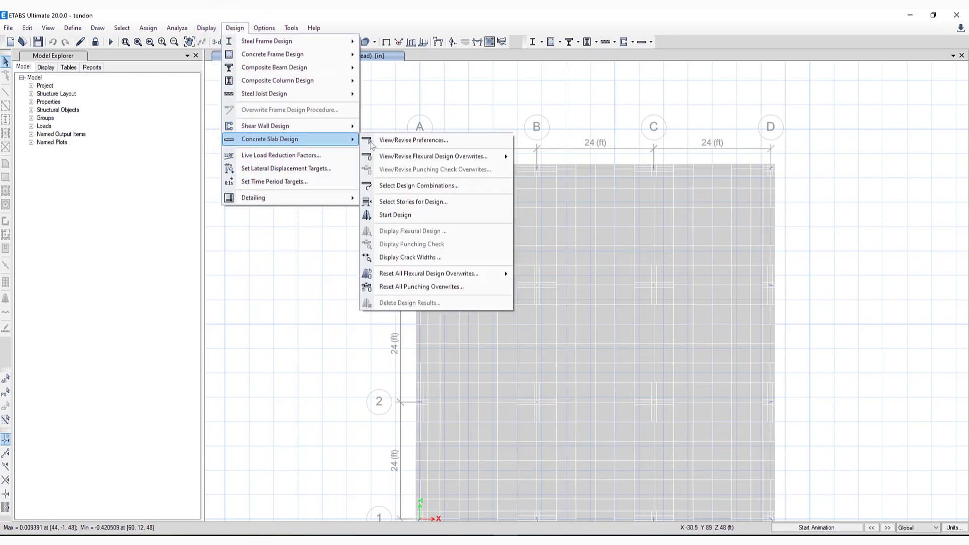
{"action": "left_click", "coordinate": [411, 213]}
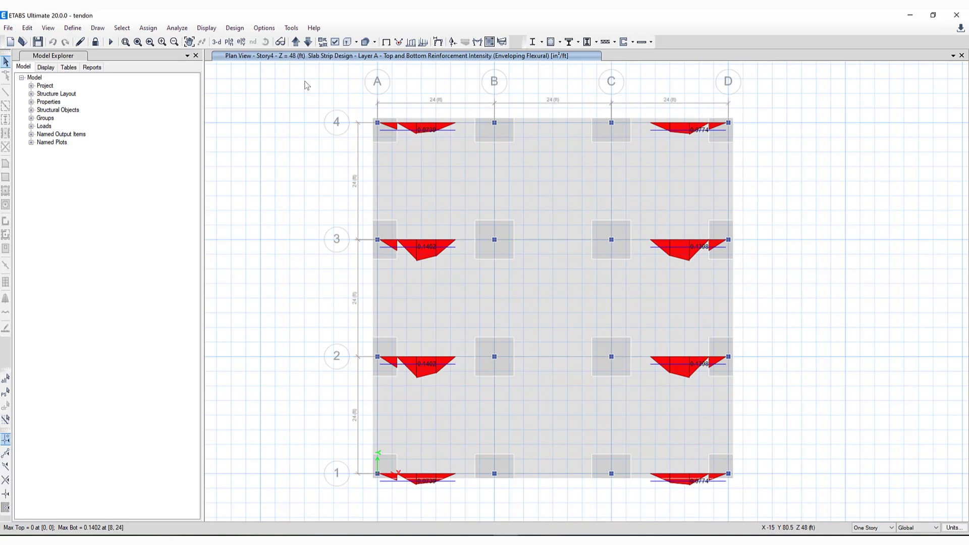
Set the slab flexural design display type to Flexural Moment Capacities
{"action": "left_click", "coordinate": [241, 29]}
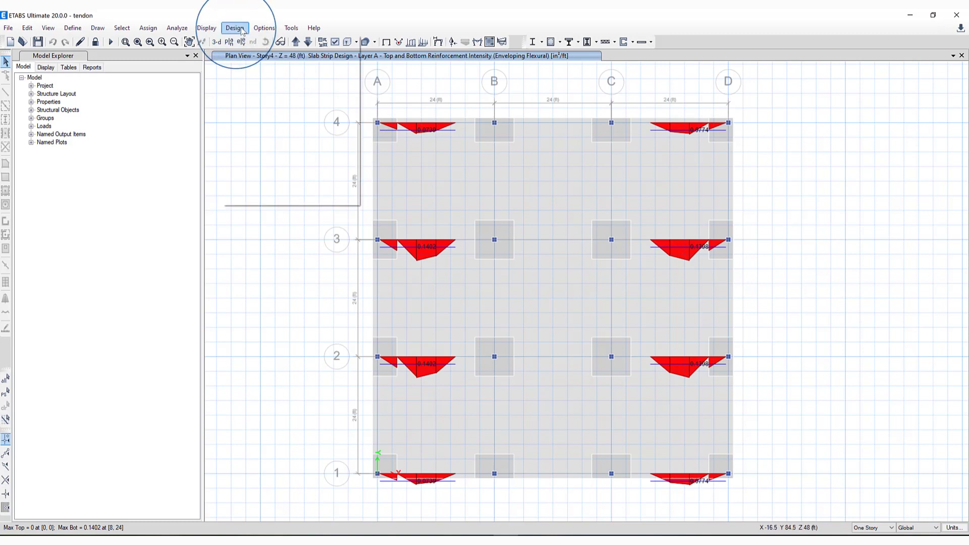
{"action": "left_click", "coordinate": [254, 140]}
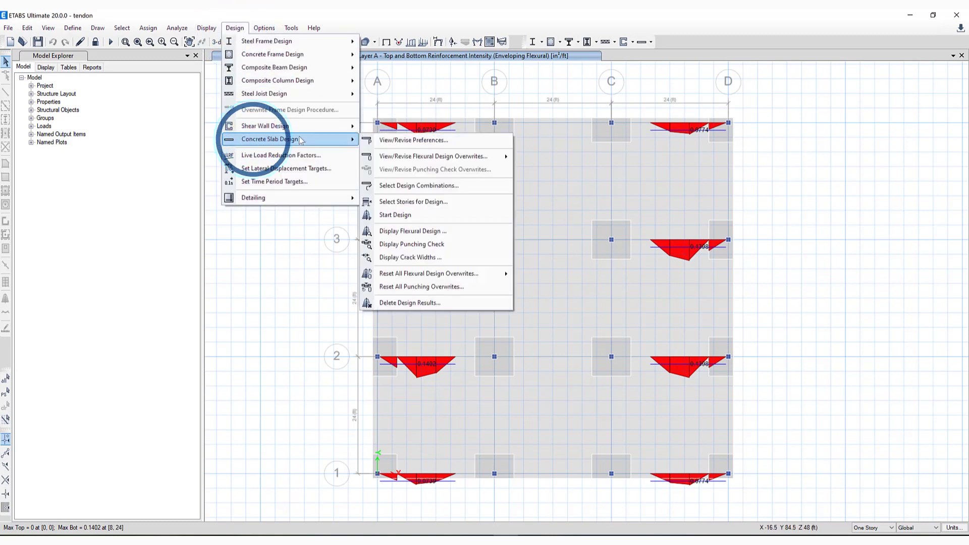
{"action": "left_click", "coordinate": [418, 234]}
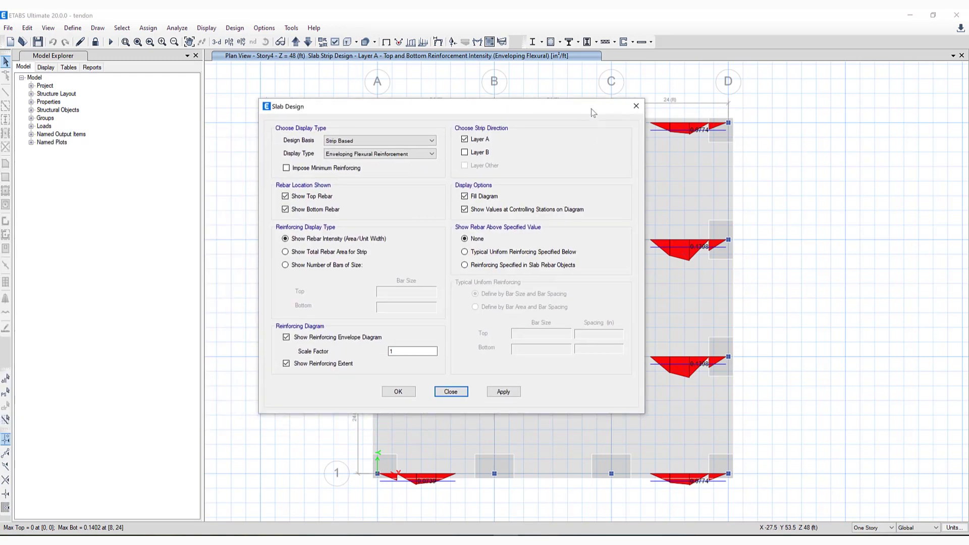
{"action": "left_click", "coordinate": [359, 159]}
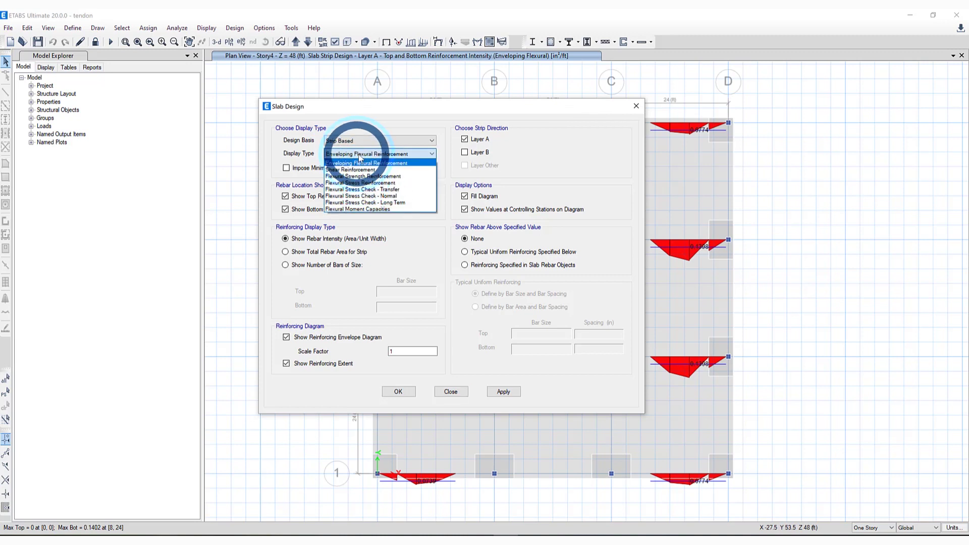
{"action": "left_click", "coordinate": [360, 209]}
{"action": "left_click", "coordinate": [375, 210]}
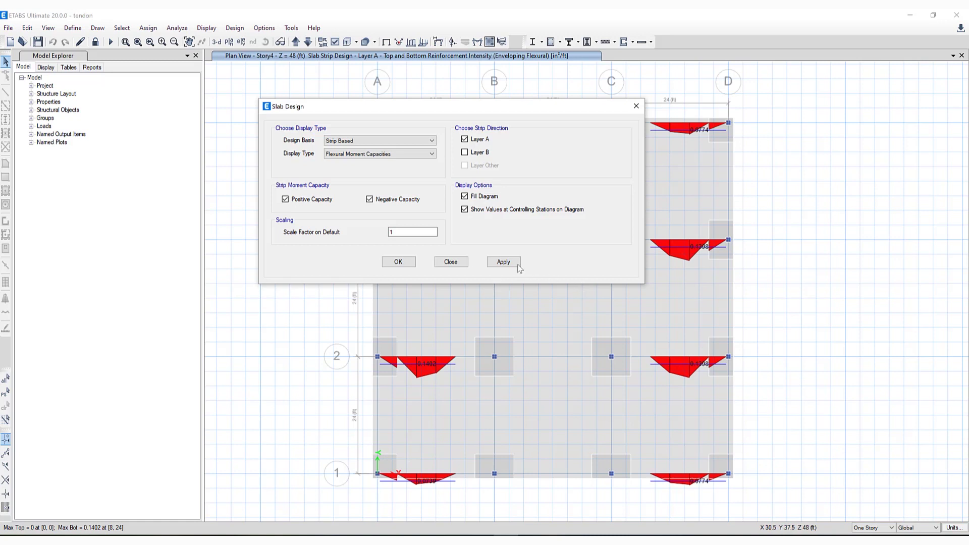
Plot the strip moment capacity diagrams and open the ACI 318-14 design details for strip CSA3
{"action": "left_click", "coordinate": [503, 262]}
{"action": "left_click_drag", "start_coordinate": [431, 103], "coordinate": [156, 94]}
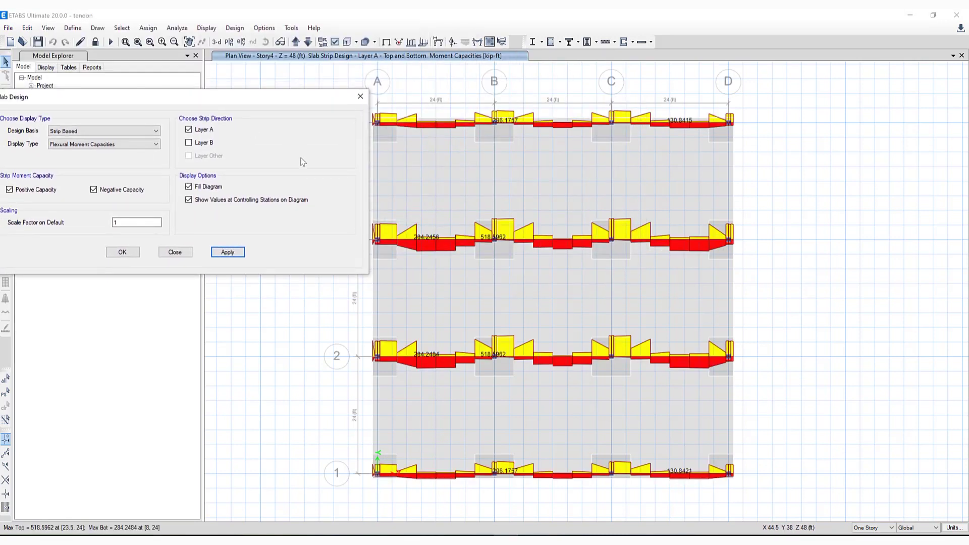
{"action": "mouse_move", "coordinate": [435, 239]}
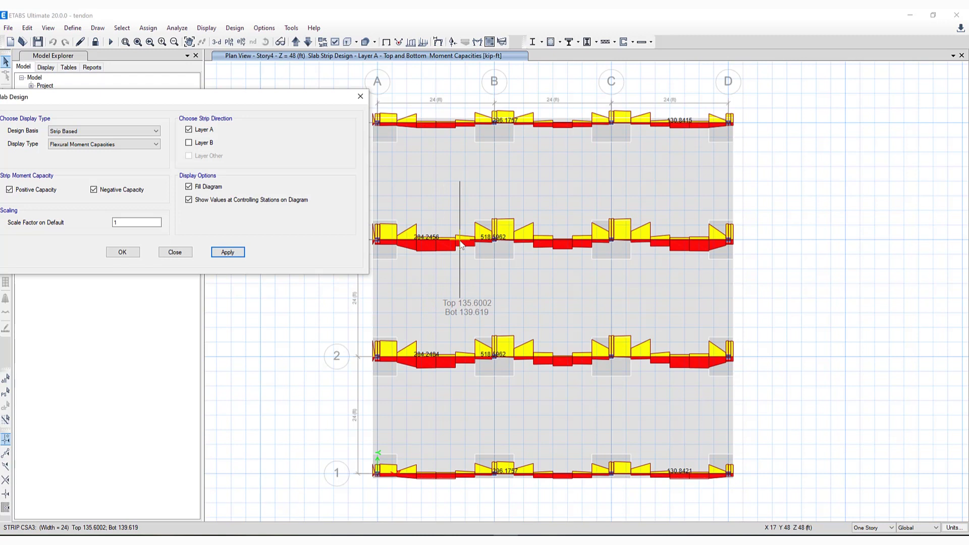
{"action": "right_click", "coordinate": [461, 244]}
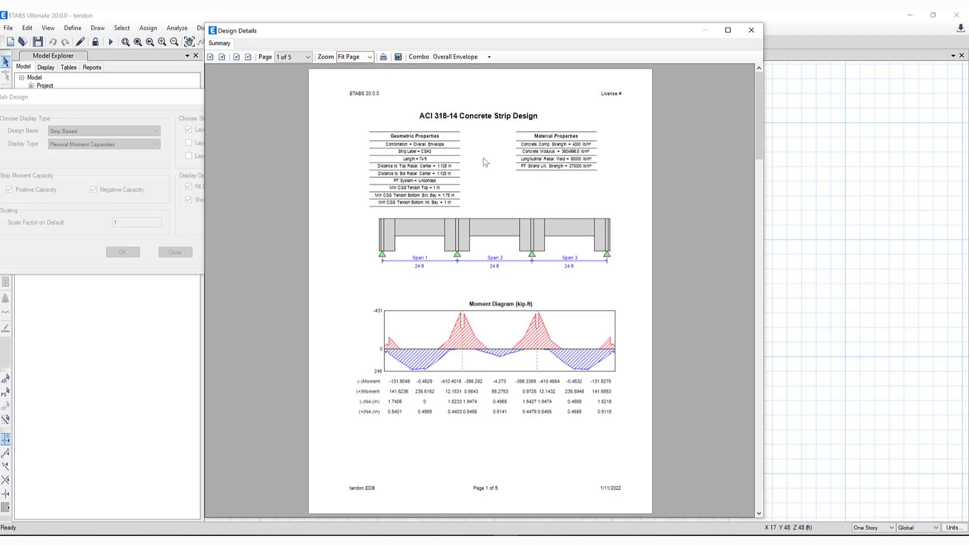
Scroll through the CSA3 design report pages, then close the report
{"action": "left_click_drag", "start_coordinate": [759, 143], "coordinate": [756, 86]}
{"action": "left_click", "coordinate": [752, 30]}
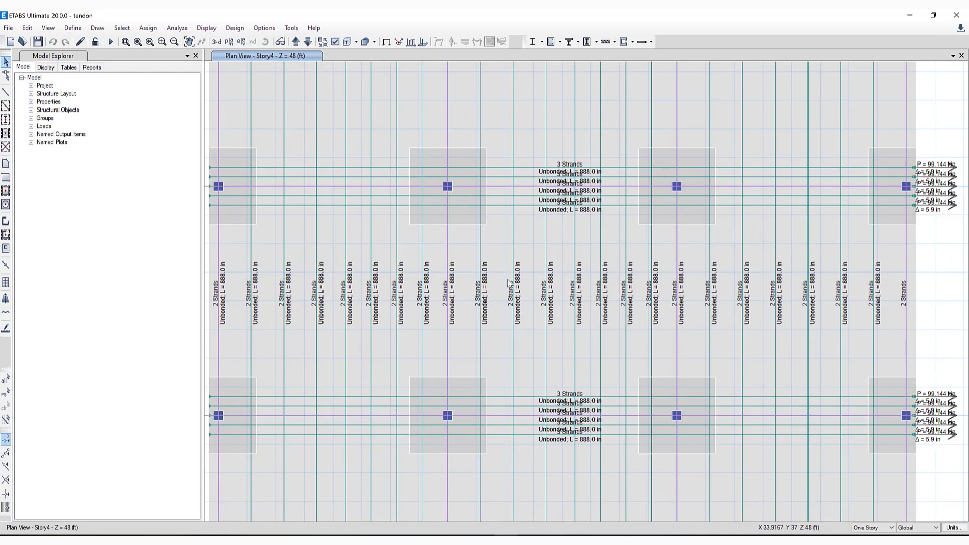
Add a Wind load pattern named 'wind' with AS/NZS 1170.2:2021 auto lateral load and view its parameters
{"action": "left_click", "coordinate": [73, 29]}
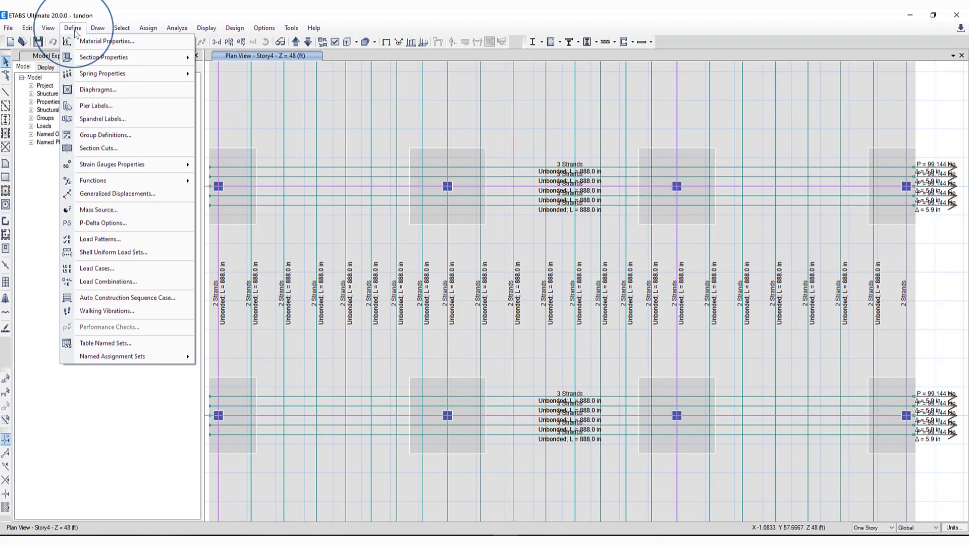
{"action": "left_click", "coordinate": [92, 239]}
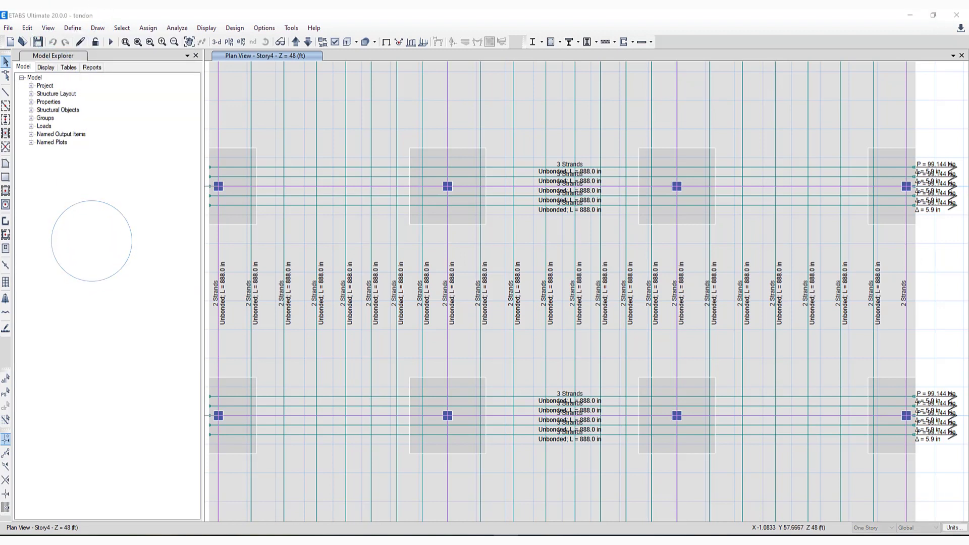
{"action": "double_click", "coordinate": [216, 233]}
{"action": "type", "text": "wind"}
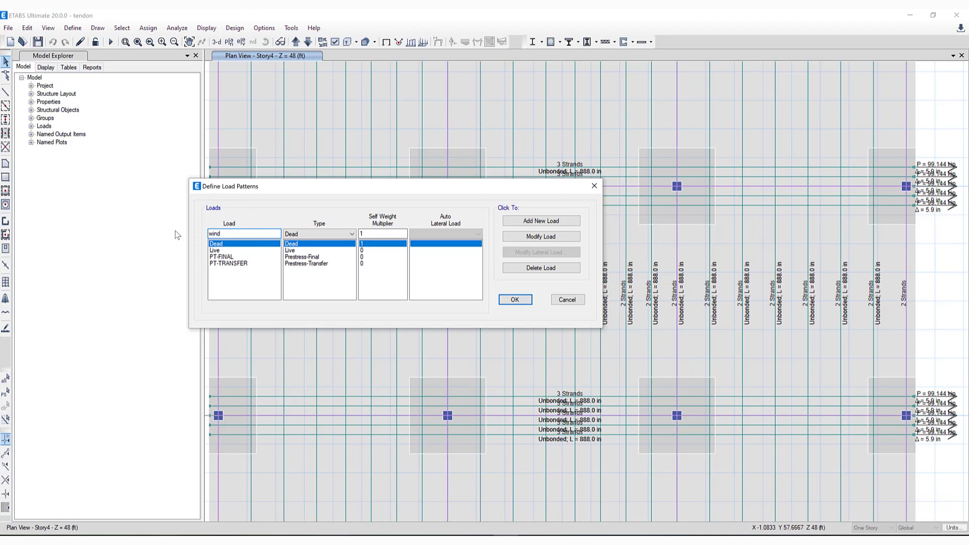
{"action": "left_click", "coordinate": [329, 235]}
{"action": "left_click", "coordinate": [291, 308]}
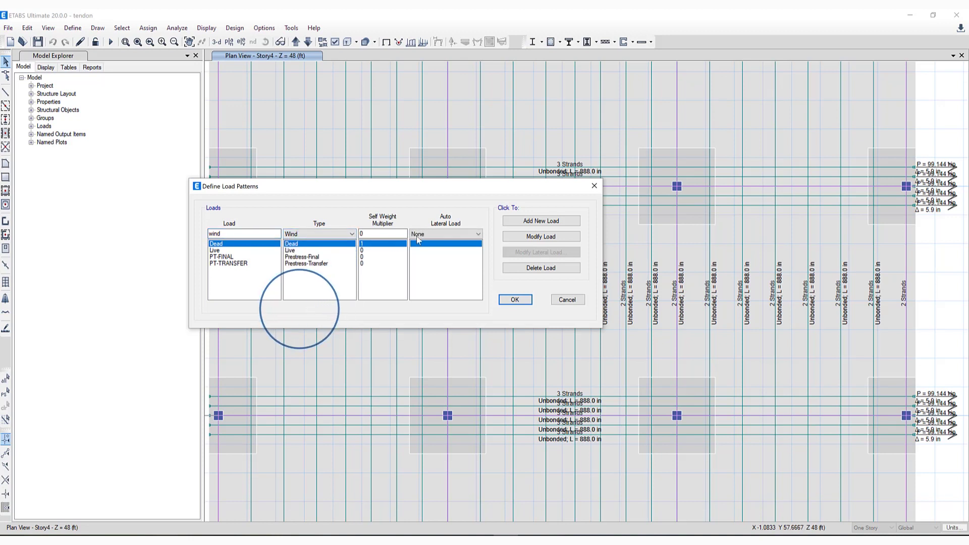
{"action": "left_click", "coordinate": [452, 233]}
{"action": "left_click", "coordinate": [418, 256]}
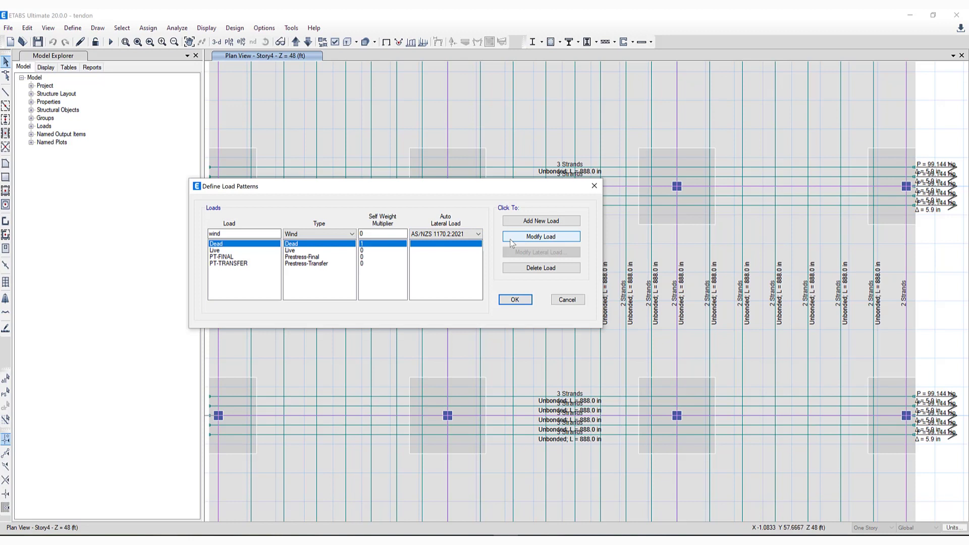
{"action": "left_click", "coordinate": [540, 220]}
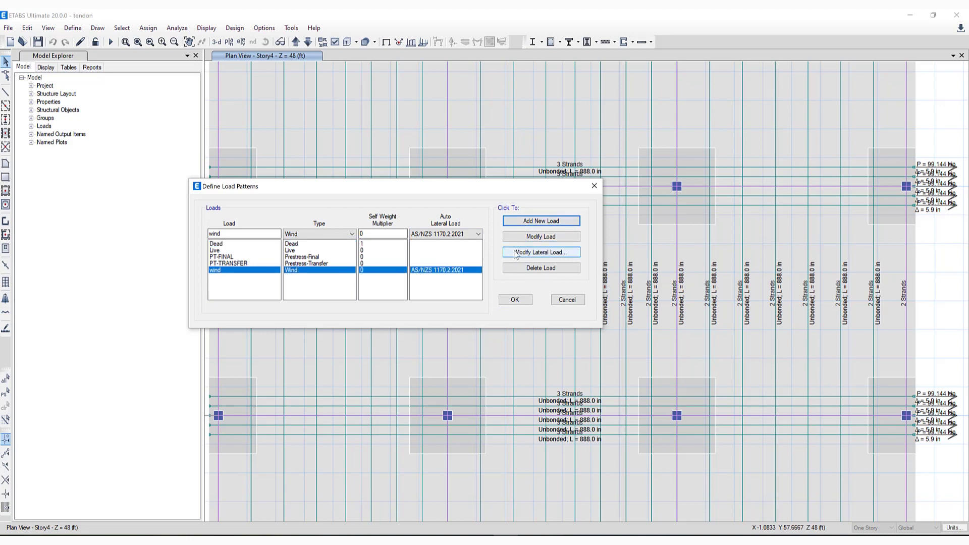
{"action": "left_click", "coordinate": [515, 252]}
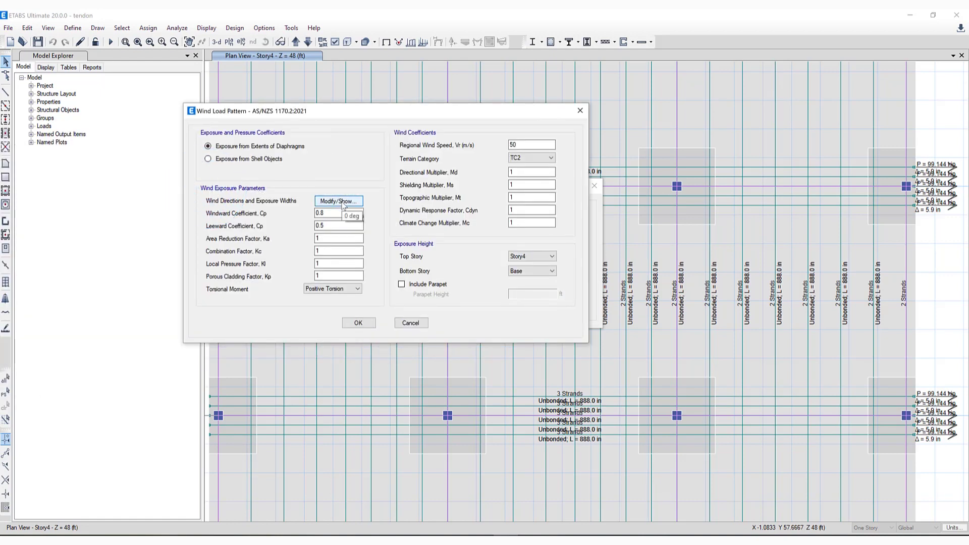
Keep positive torsion and terrain category TC2, and confirm the wind and load pattern settings
{"action": "left_click", "coordinate": [335, 289]}
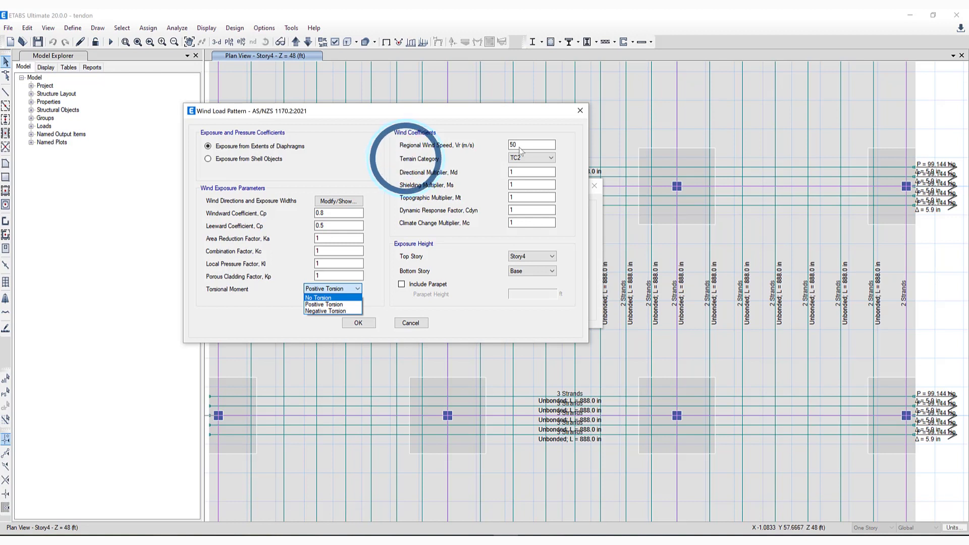
{"action": "left_click", "coordinate": [537, 155]}
{"action": "left_click", "coordinate": [550, 158]}
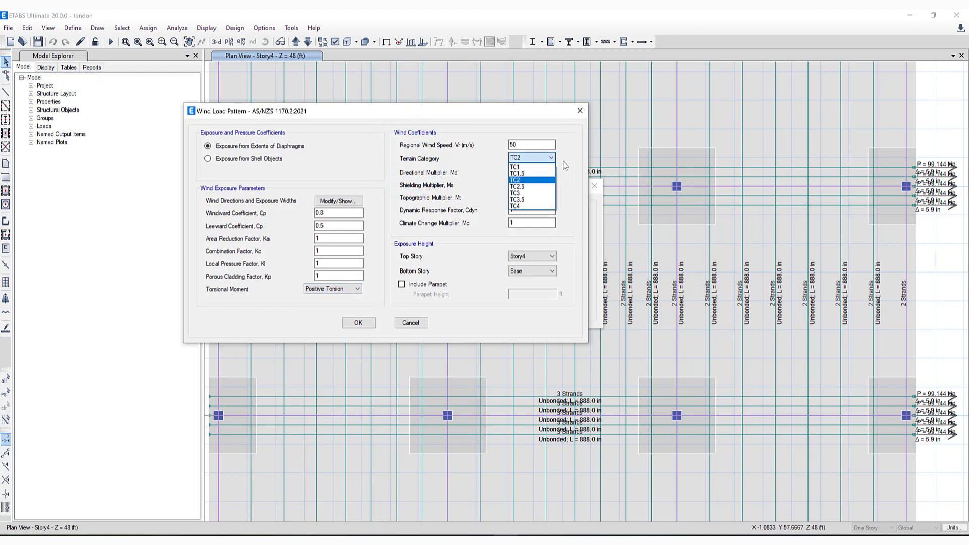
{"action": "left_click", "coordinate": [565, 166]}
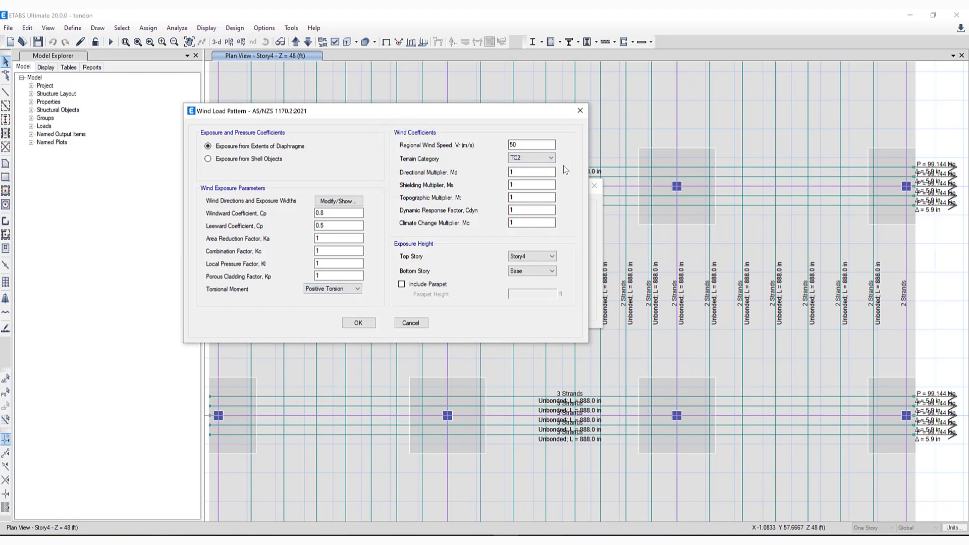
{"action": "left_click", "coordinate": [411, 323]}
{"action": "left_click", "coordinate": [515, 300]}
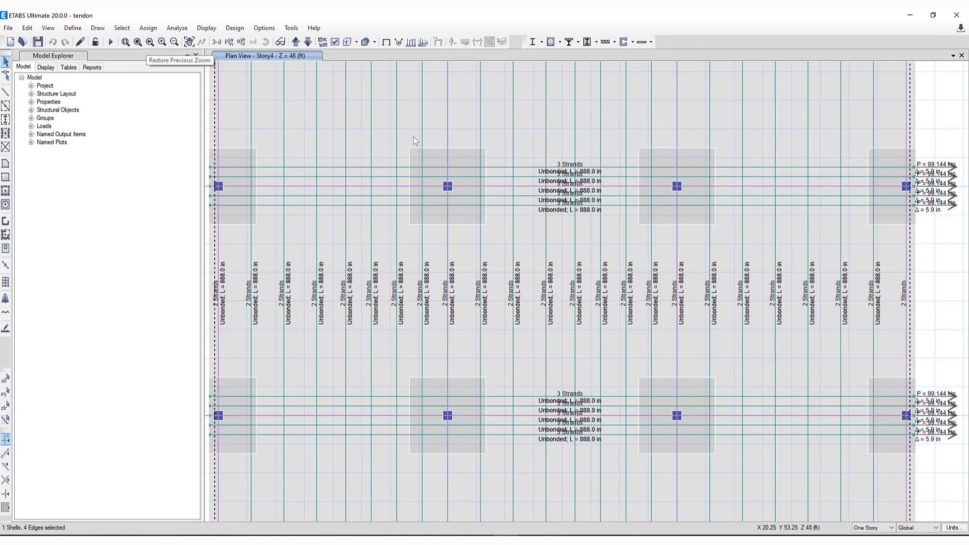
{"action": "left_click", "coordinate": [143, 28]}
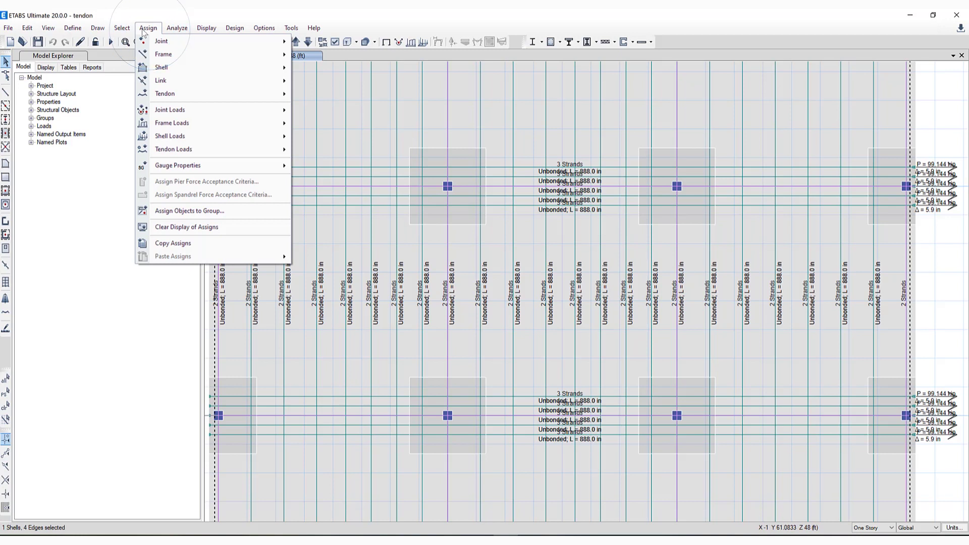
{"action": "left_click", "coordinate": [196, 140]}
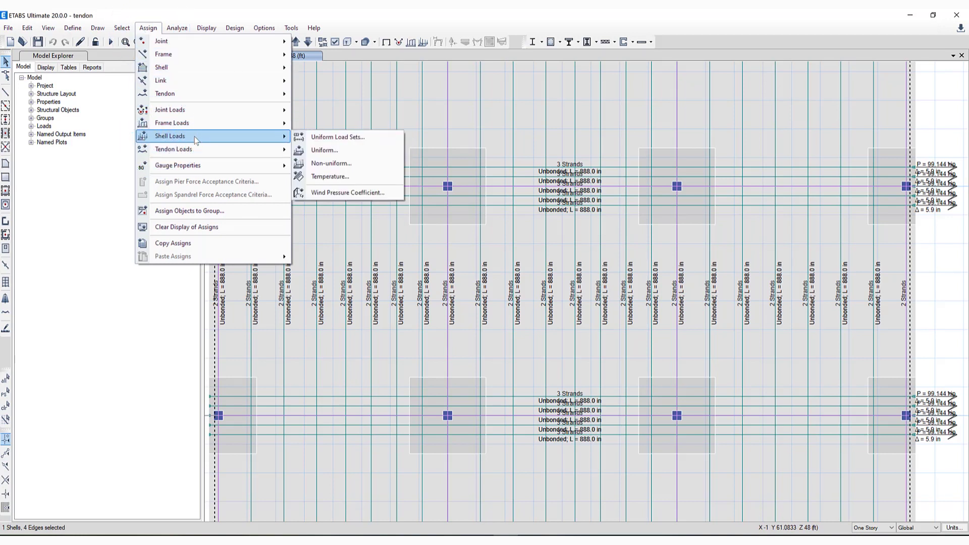
{"action": "left_click", "coordinate": [314, 176]}
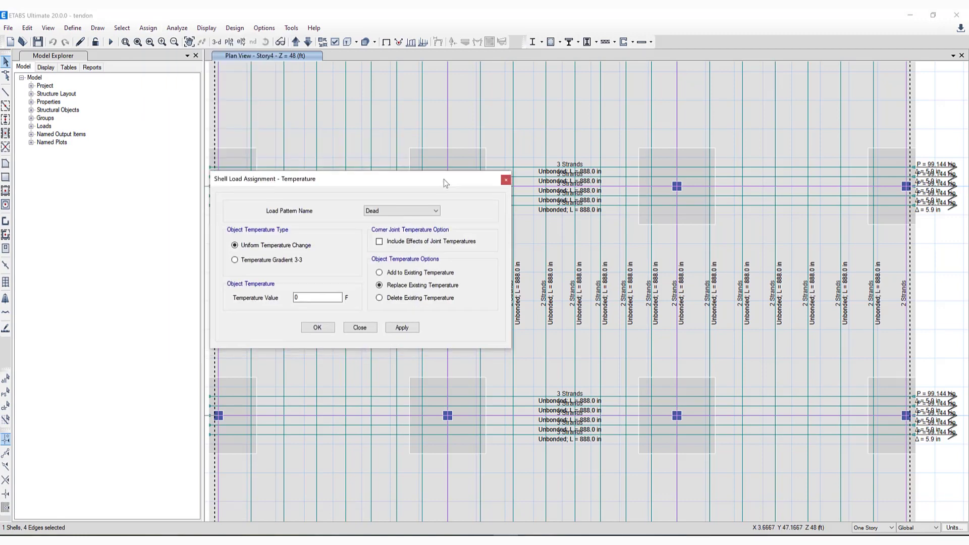
{"action": "left_click", "coordinate": [312, 236]}
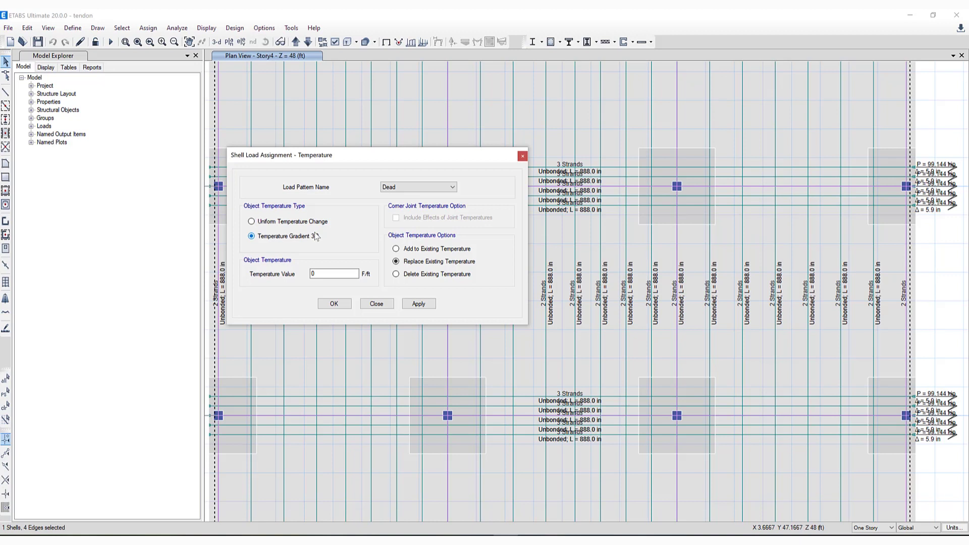
{"action": "left_click_drag", "start_coordinate": [335, 152], "coordinate": [303, 95]}
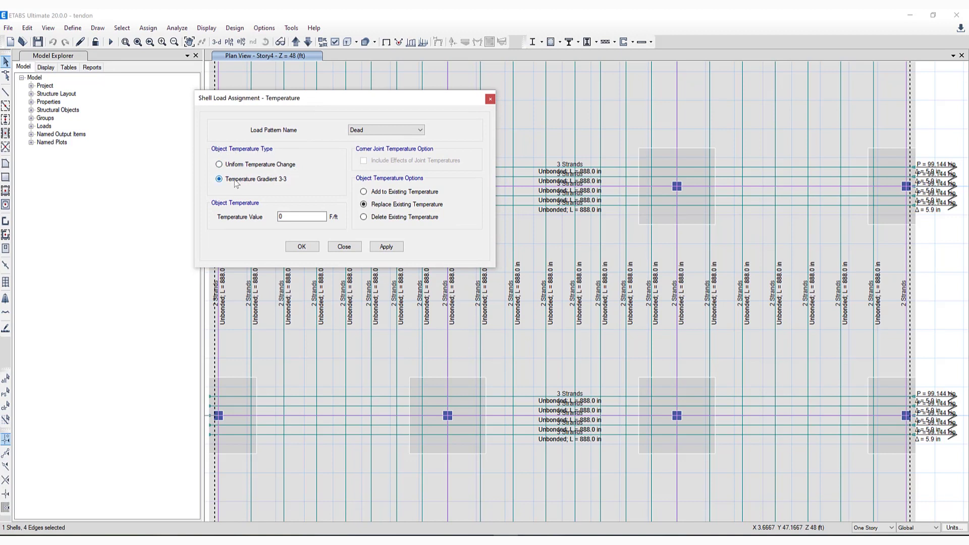
{"action": "left_click", "coordinate": [219, 179]}
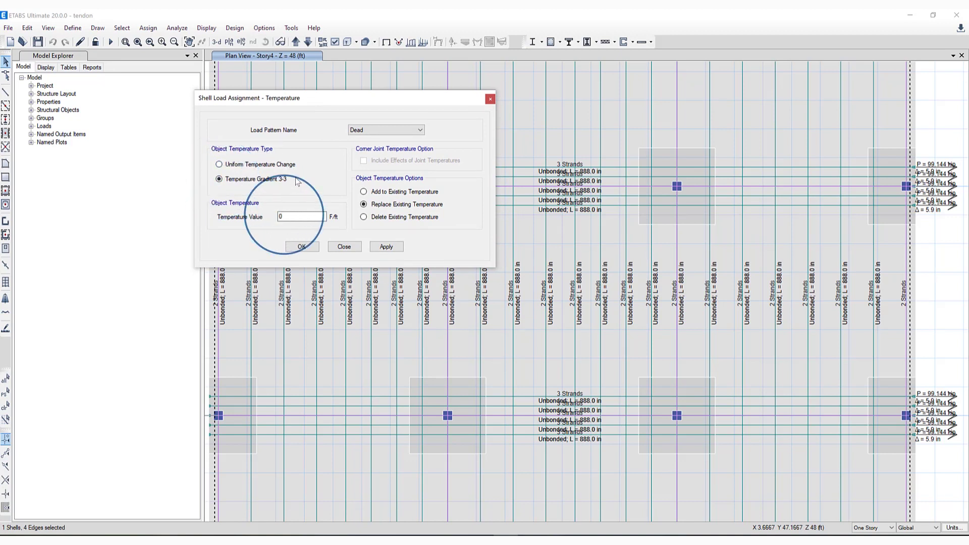
{"action": "left_click", "coordinate": [299, 216]}
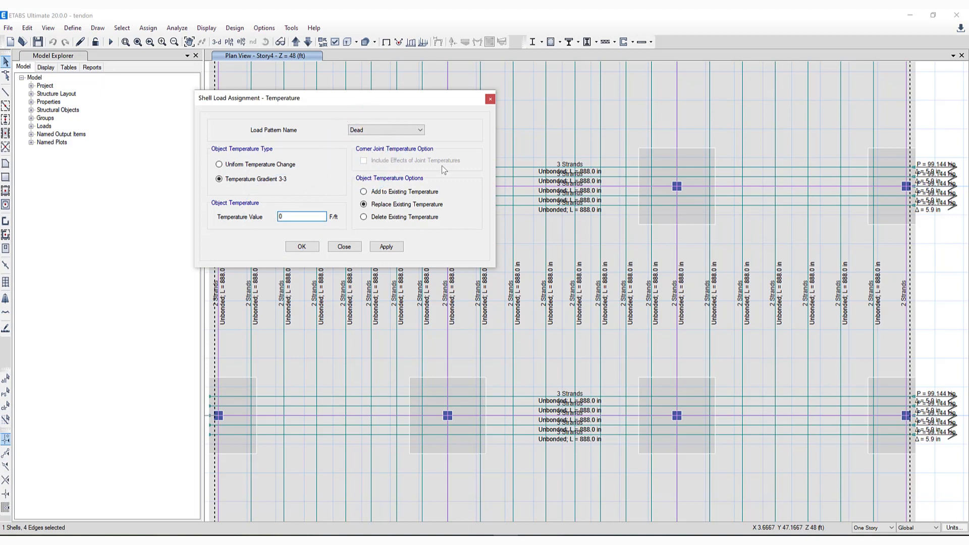
{"action": "left_click", "coordinate": [219, 164]}
{"action": "left_click", "coordinate": [358, 131]}
{"action": "left_click", "coordinate": [359, 138]}
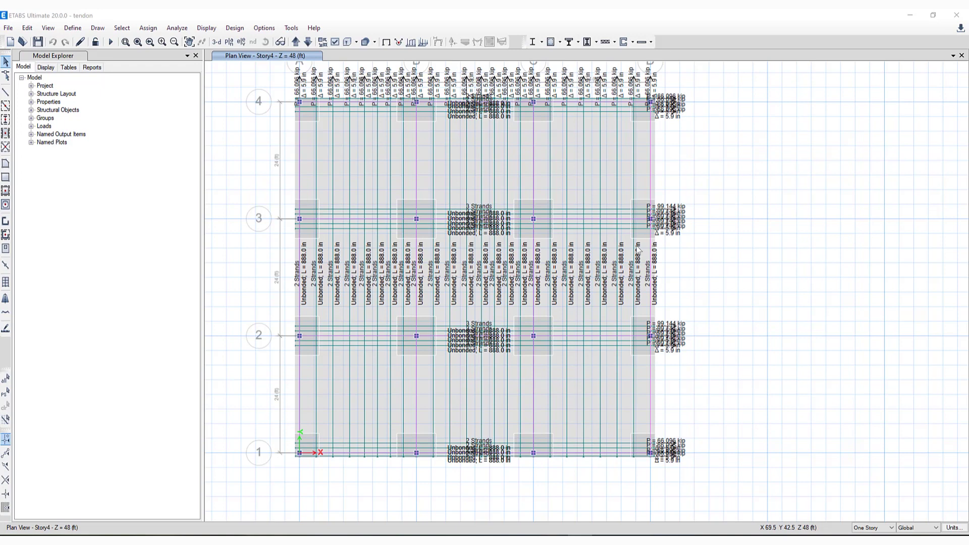
Open the properties of the 4000Psi concrete material
{"action": "left_click", "coordinate": [79, 31]}
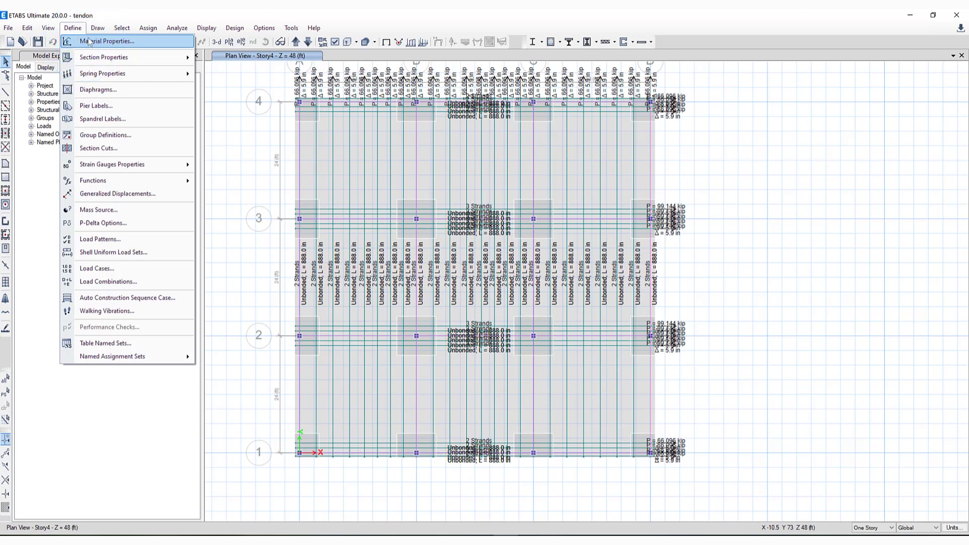
{"action": "left_click", "coordinate": [90, 41]}
{"action": "left_click", "coordinate": [365, 184]}
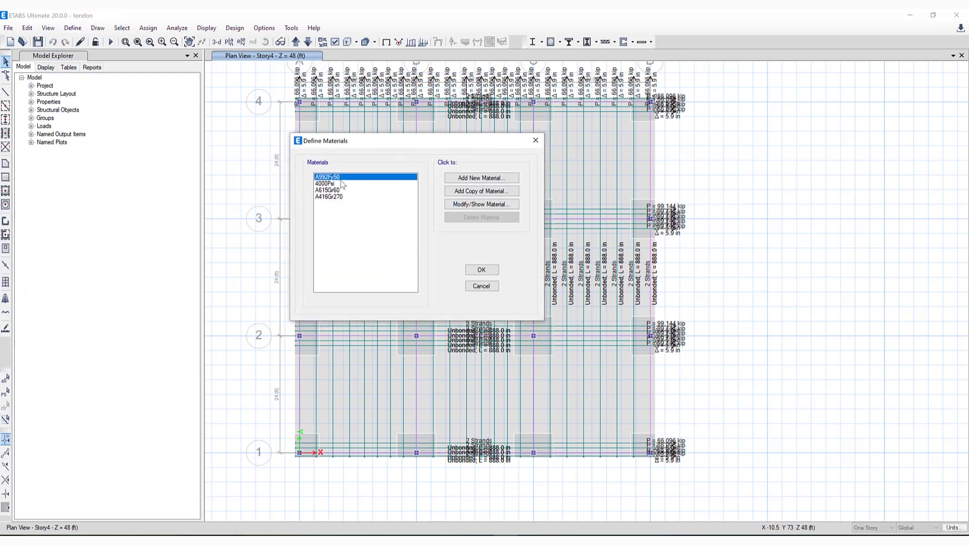
{"action": "left_click", "coordinate": [482, 204]}
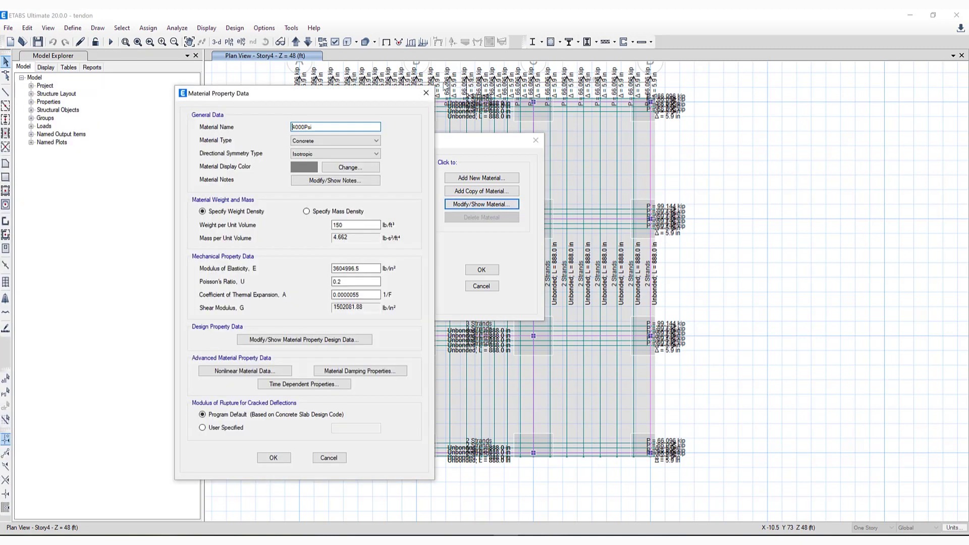
Set AS 3600-2018 time dependence including compressive strength, creep and shrinkage
{"action": "left_click", "coordinate": [460, 359]}
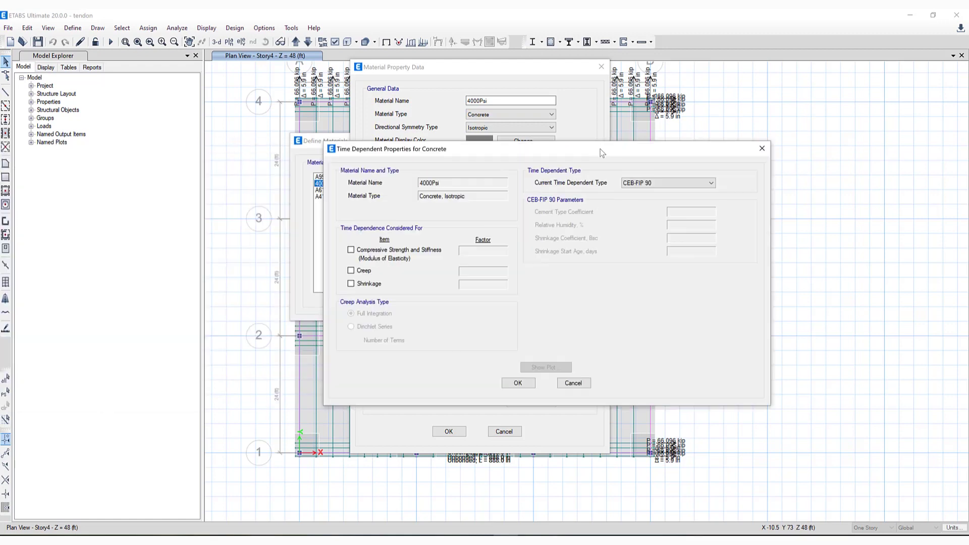
{"action": "left_click", "coordinate": [601, 162]}
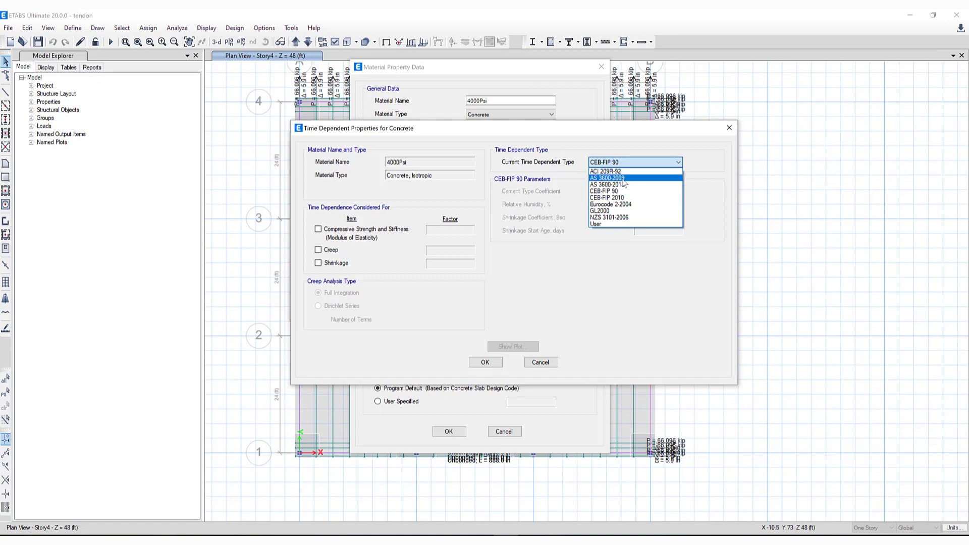
{"action": "left_click", "coordinate": [624, 185]}
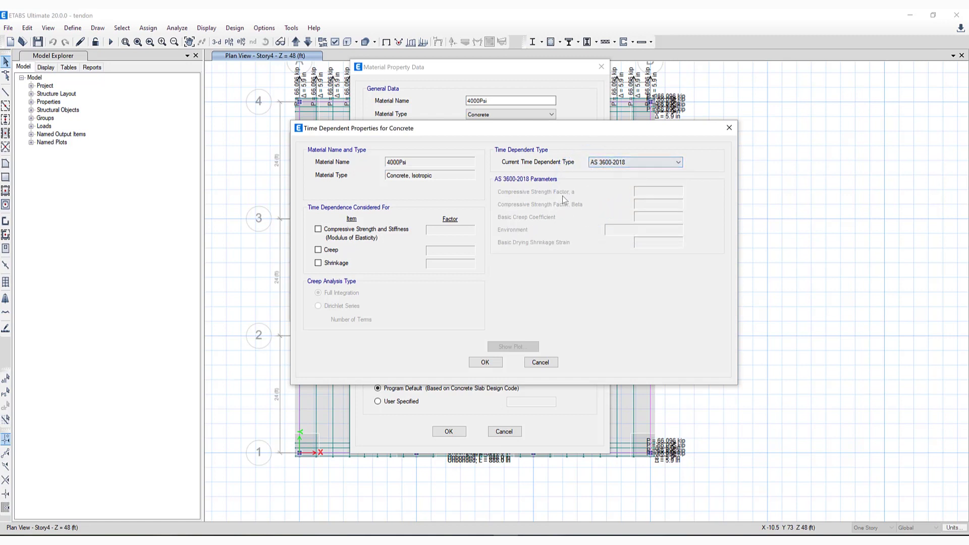
{"action": "left_click", "coordinate": [318, 250]}
{"action": "left_click", "coordinate": [337, 238]}
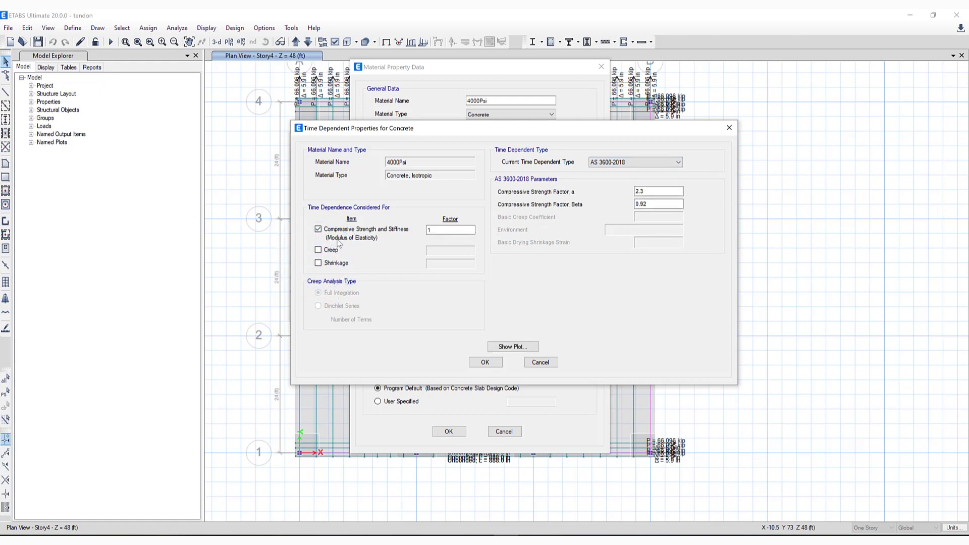
{"action": "left_click", "coordinate": [338, 250]}
{"action": "left_click", "coordinate": [337, 263]}
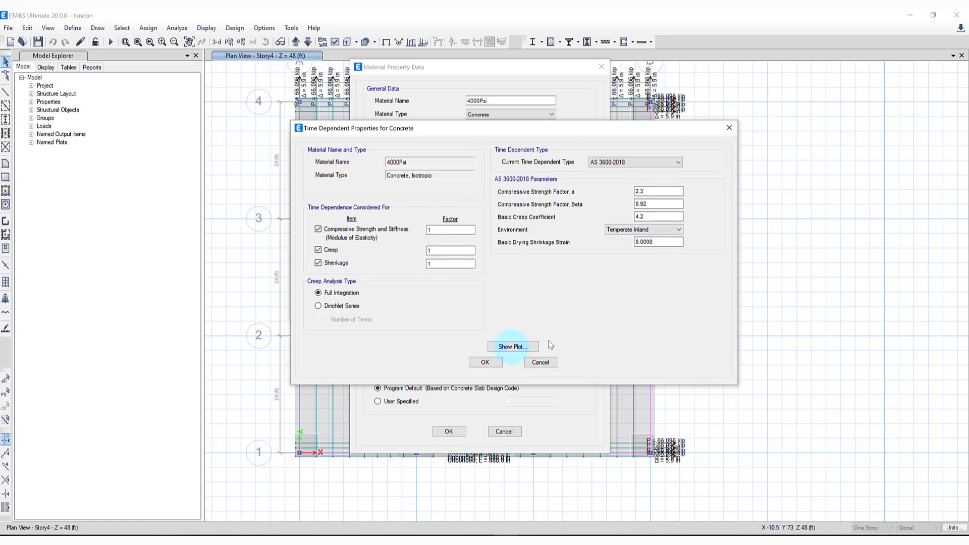
Plot the 4000Psi concrete's strength, stiffness E, creep coefficient and shrinkage strain over time
{"action": "left_click", "coordinate": [527, 348]}
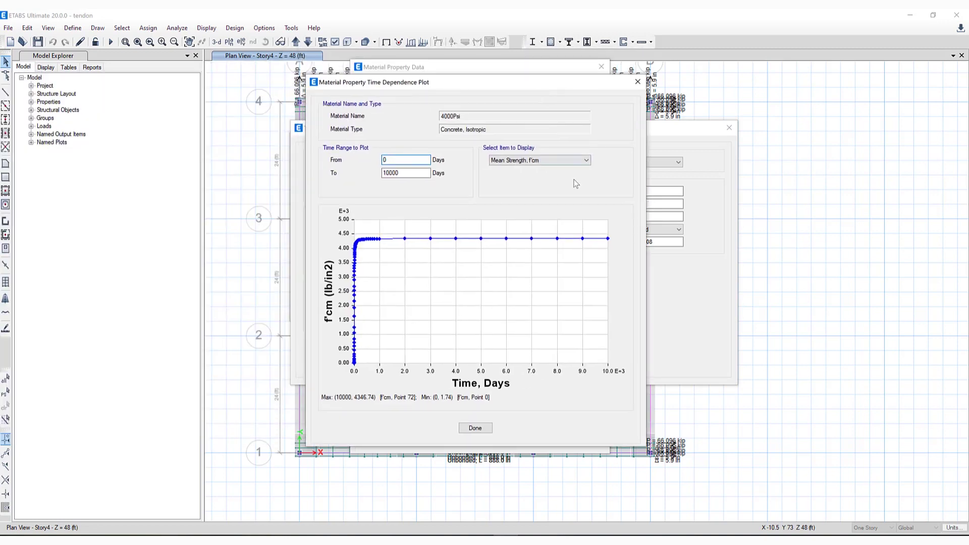
{"action": "left_click", "coordinate": [559, 161]}
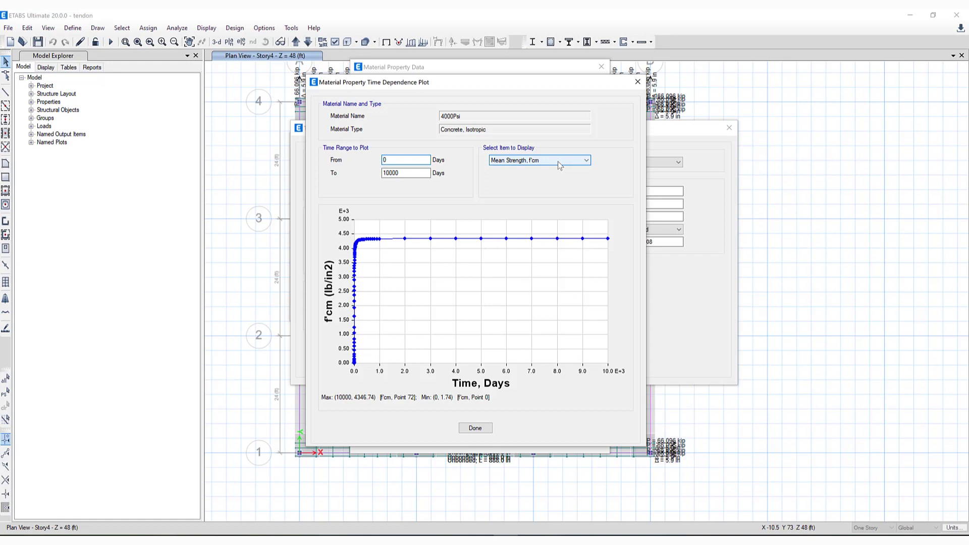
{"action": "left_click", "coordinate": [558, 163]}
{"action": "left_click", "coordinate": [549, 173]}
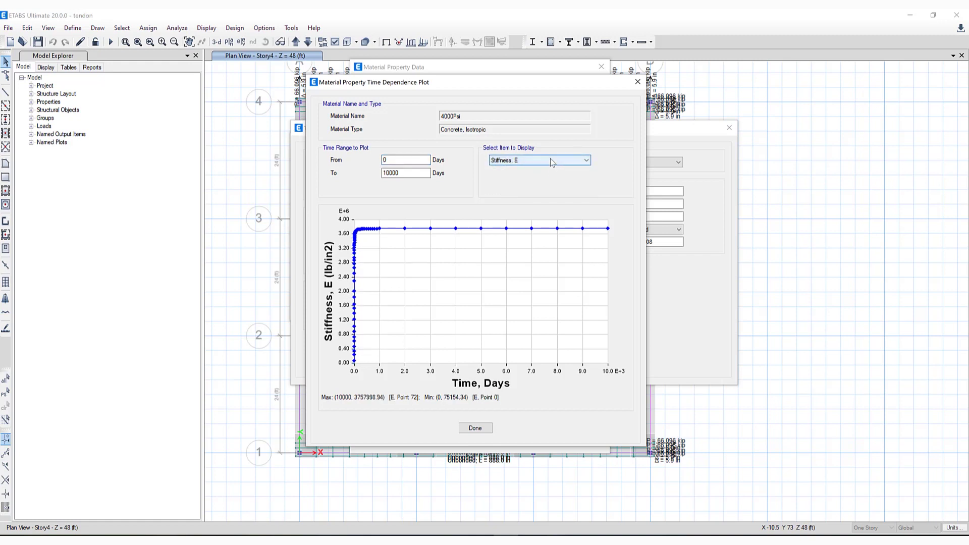
{"action": "left_click", "coordinate": [551, 161]}
{"action": "left_click", "coordinate": [551, 180]}
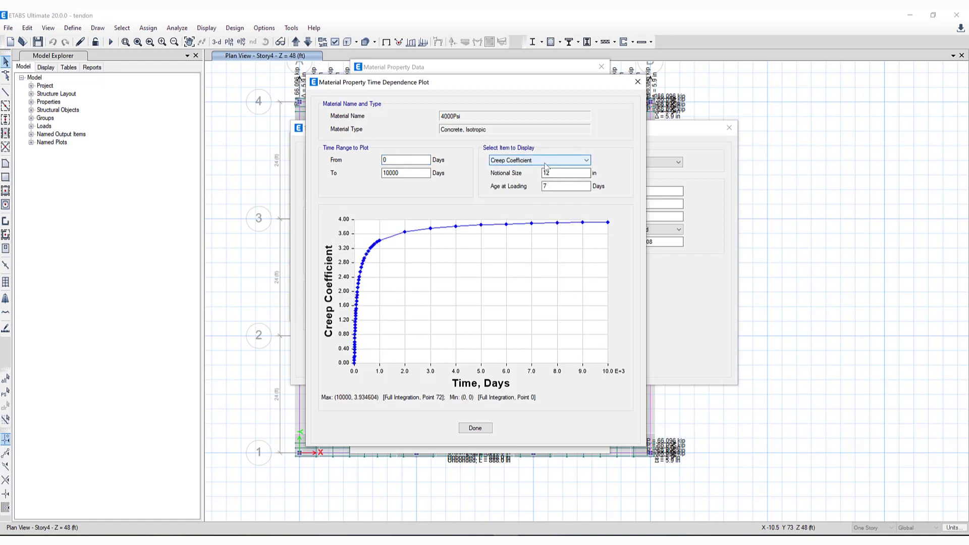
{"action": "left_click", "coordinate": [546, 161]}
{"action": "left_click", "coordinate": [550, 191]}
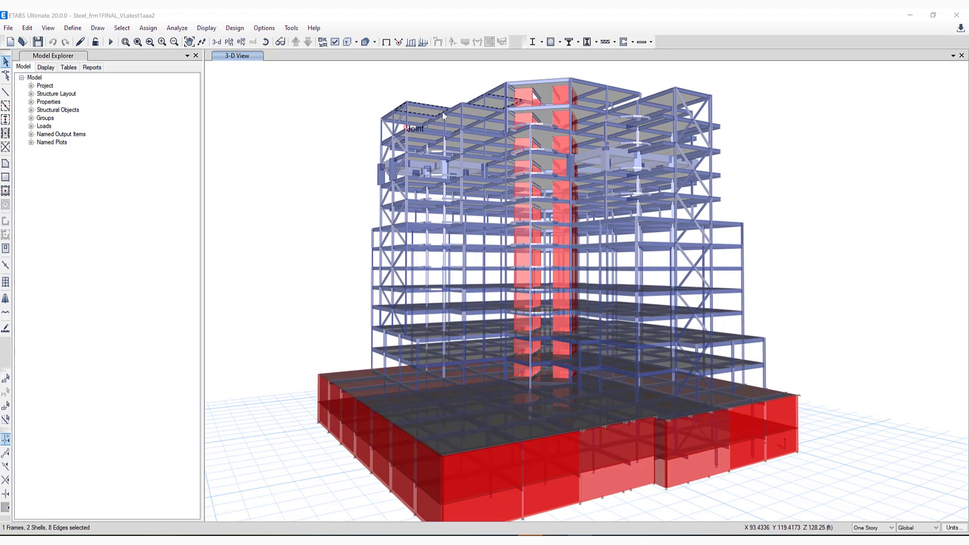
Add a frame auto hinge from ASCE 41-17 Table 10-19 for coupling beams in flexure
{"action": "left_click", "coordinate": [158, 29]}
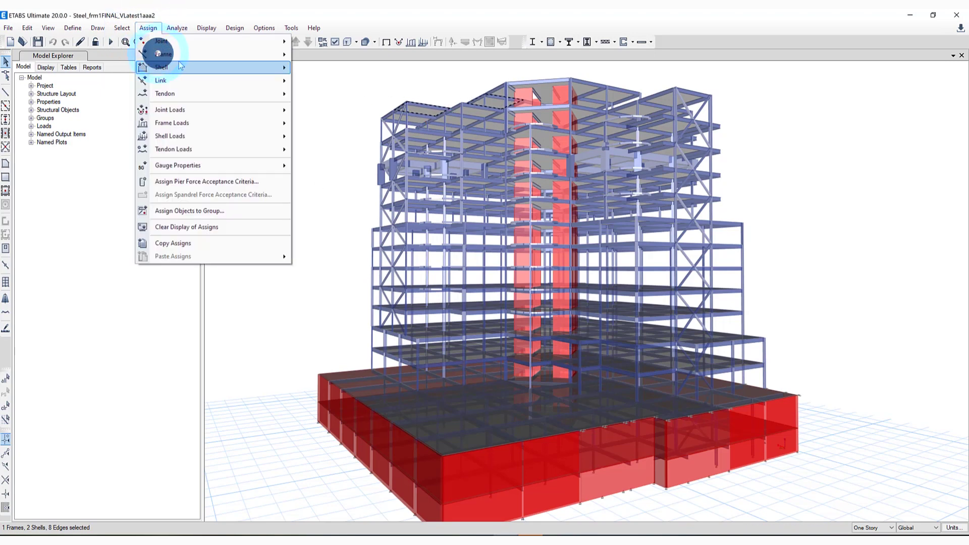
{"action": "left_click", "coordinate": [164, 55]}
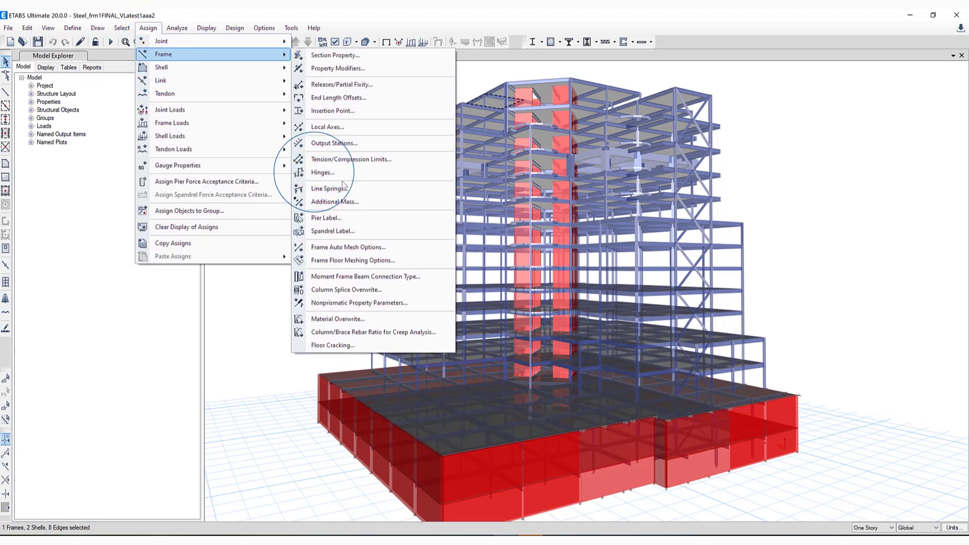
{"action": "left_click", "coordinate": [324, 172]}
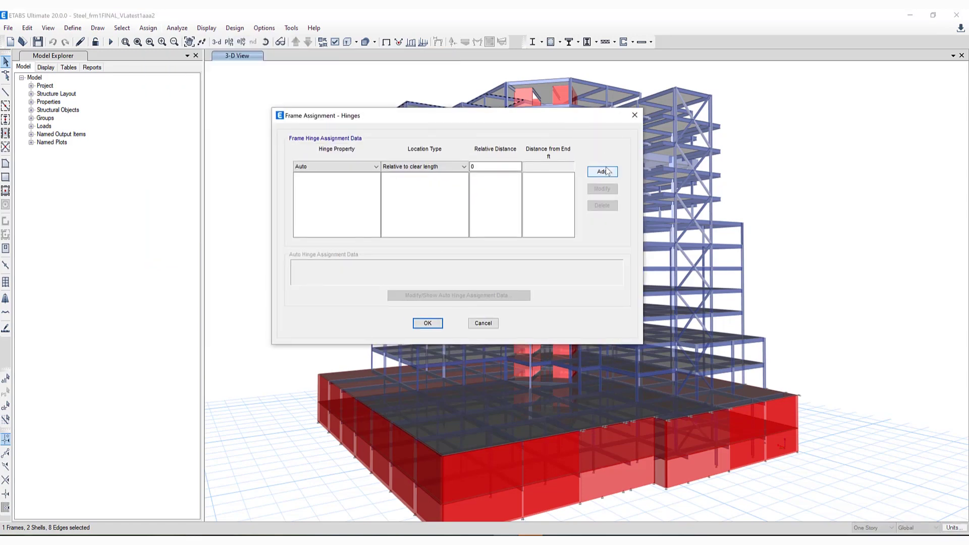
{"action": "left_click", "coordinate": [602, 172]}
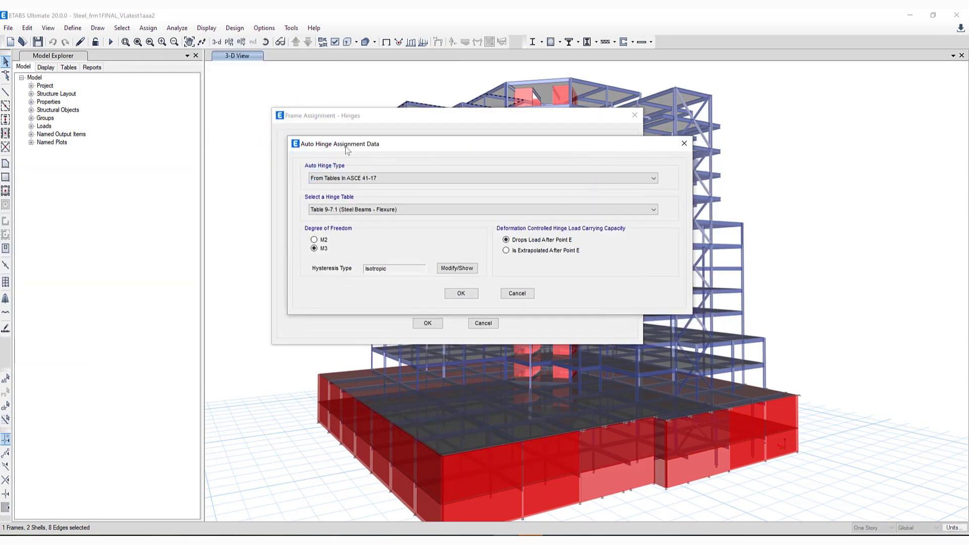
{"action": "left_click", "coordinate": [336, 178]}
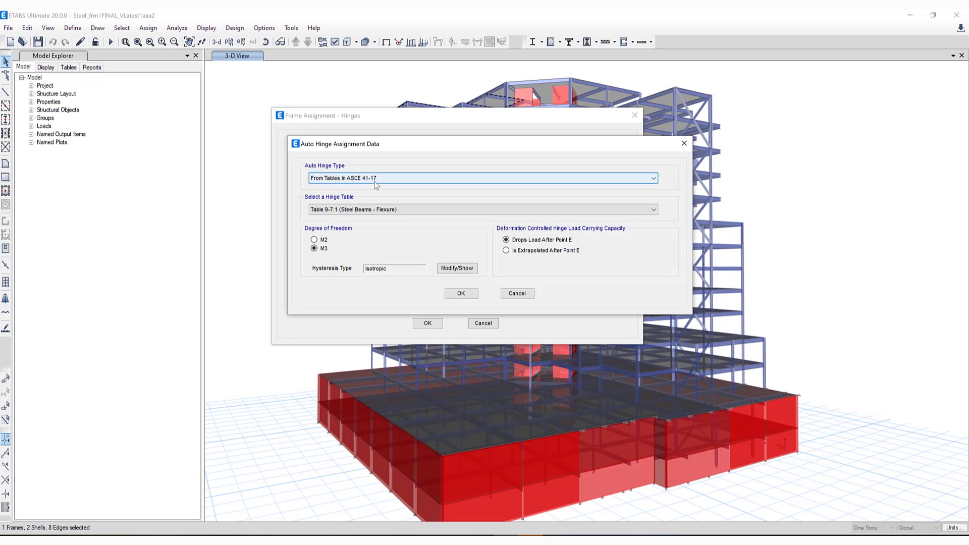
{"action": "left_click", "coordinate": [368, 209]}
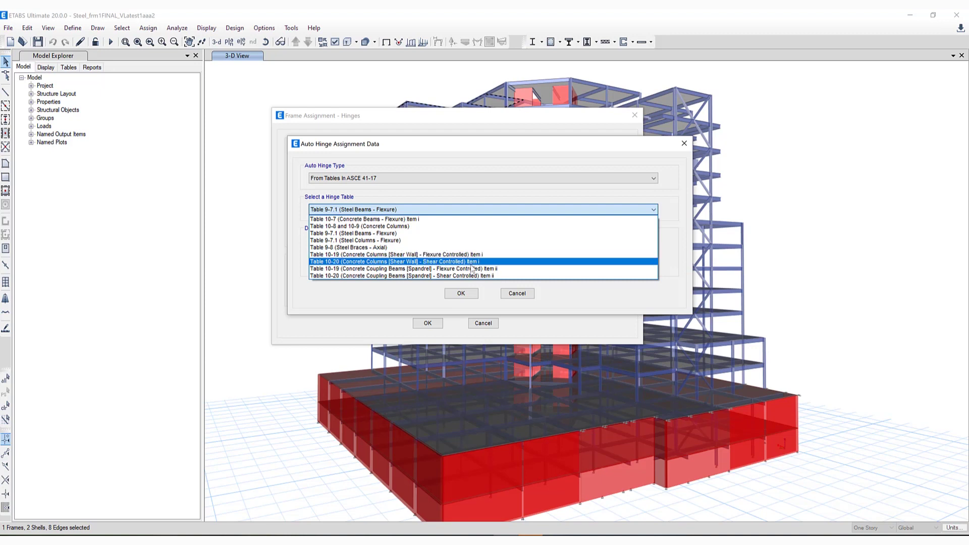
{"action": "left_click", "coordinate": [472, 269]}
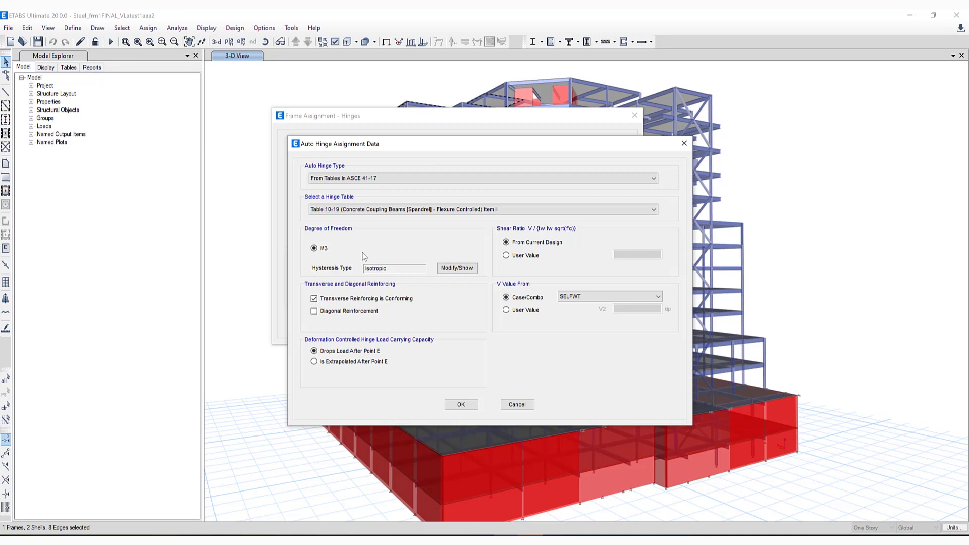
Show the hinge's hysteresis settings and list the available hysteresis types
{"action": "left_click", "coordinate": [449, 269]}
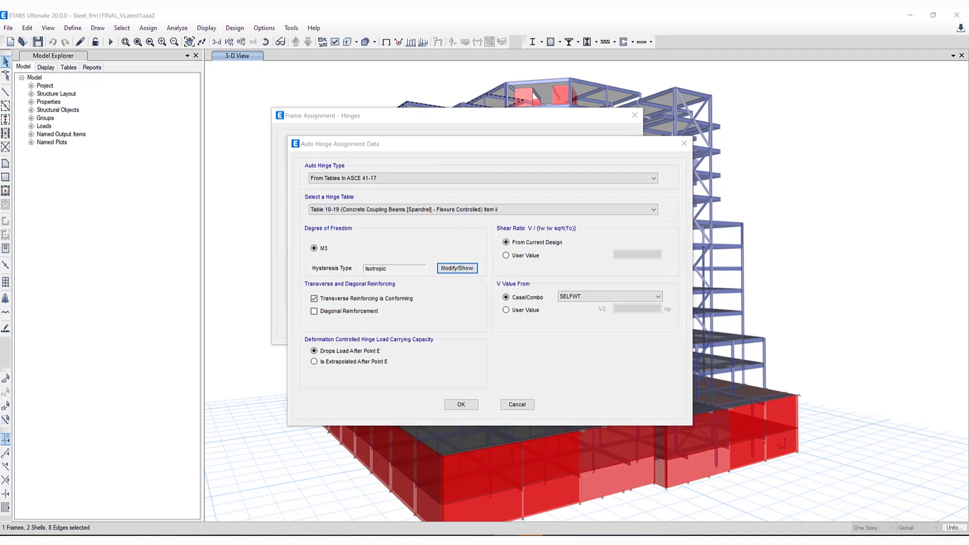
{"action": "left_click_drag", "start_coordinate": [22, 173], "coordinate": [635, 148]}
{"action": "left_click", "coordinate": [626, 186]}
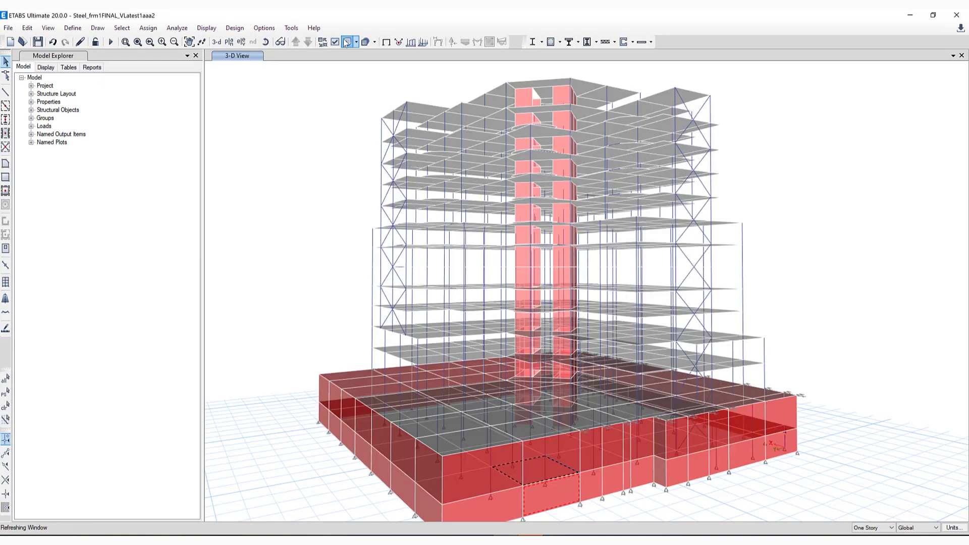
Toggle off the extruded display and bring up the shell Reinforcement for Wall Hinge settings
{"action": "left_click", "coordinate": [347, 42]}
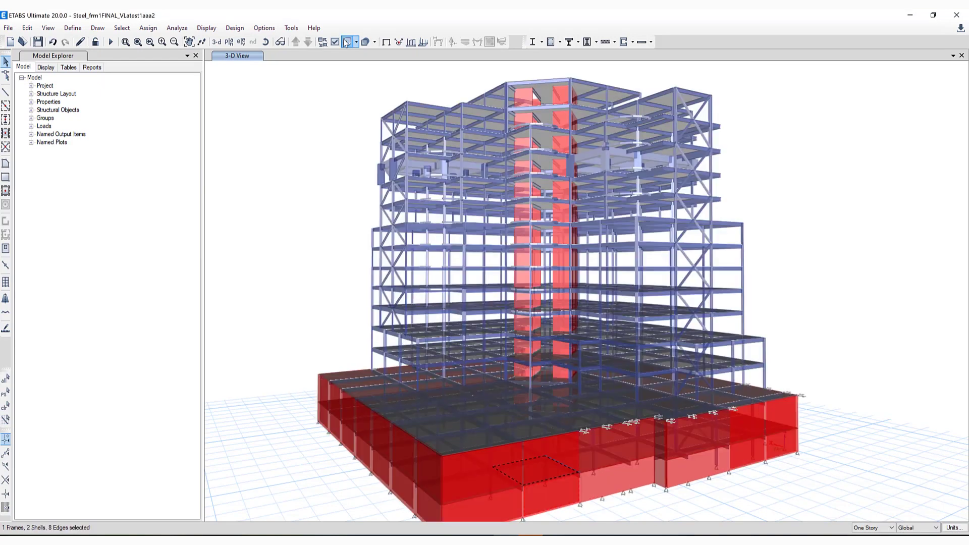
{"action": "left_click", "coordinate": [150, 29]}
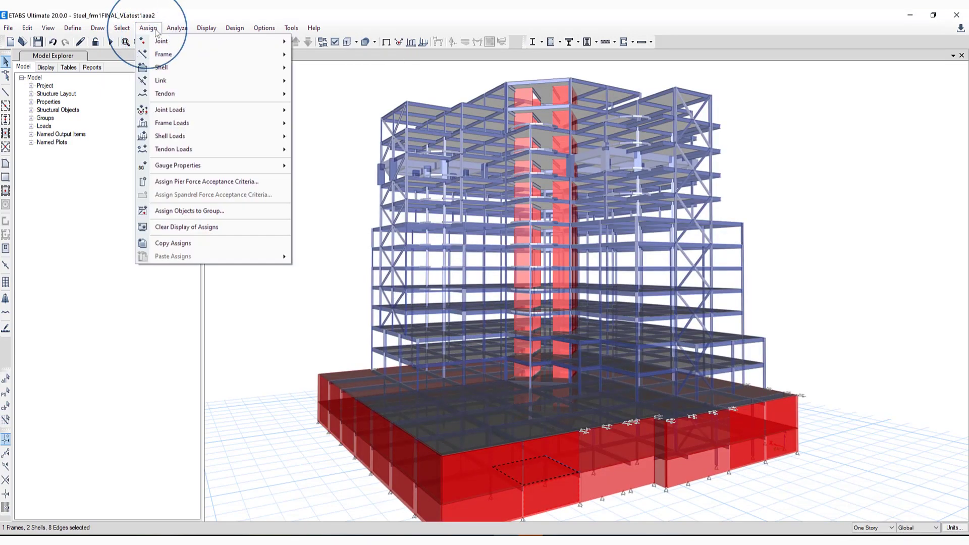
{"action": "left_click", "coordinate": [166, 68]}
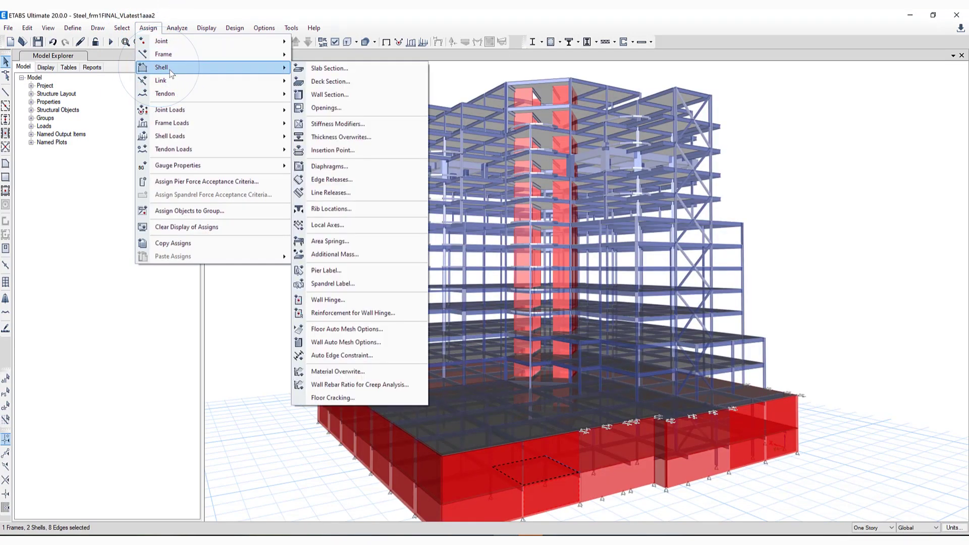
{"action": "left_click", "coordinate": [318, 312]}
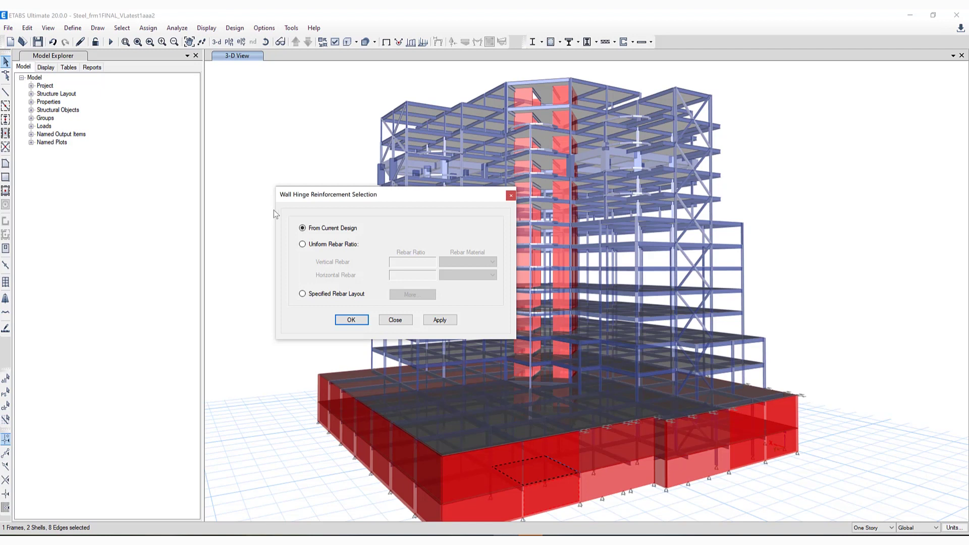
Choose Uniform Rebar Ratio at 2.500E-03 with A615Gr60 for vertical and horizontal rebar
{"action": "left_click", "coordinate": [303, 245]}
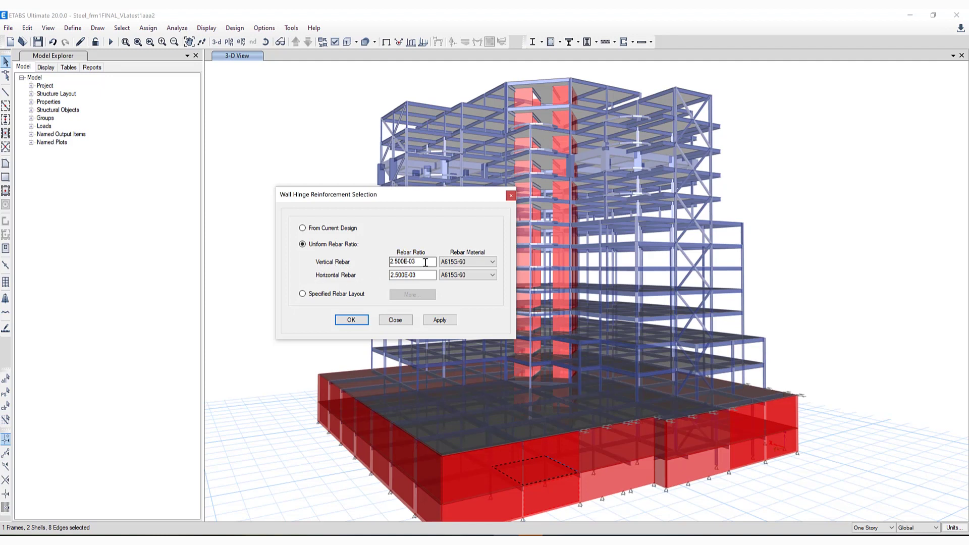
{"action": "left_click", "coordinate": [460, 261]}
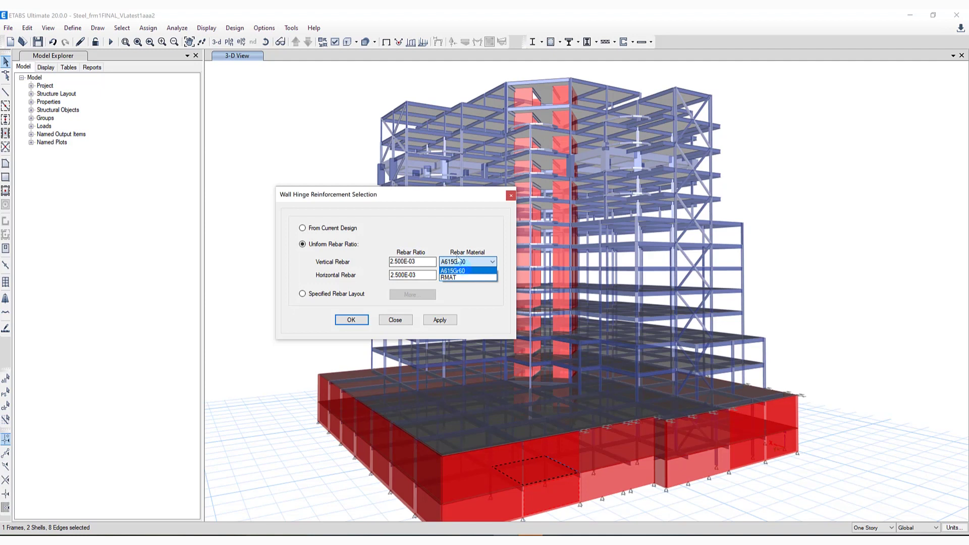
{"action": "left_click", "coordinate": [459, 260]}
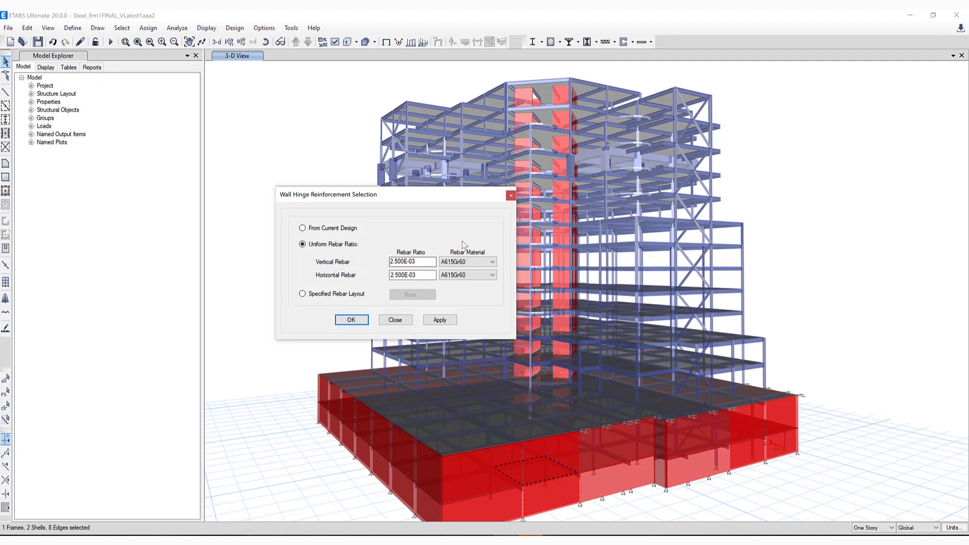
{"action": "left_click", "coordinate": [469, 262]}
{"action": "left_click", "coordinate": [477, 239]}
{"action": "left_click", "coordinate": [479, 261]}
{"action": "left_click", "coordinate": [466, 271]}
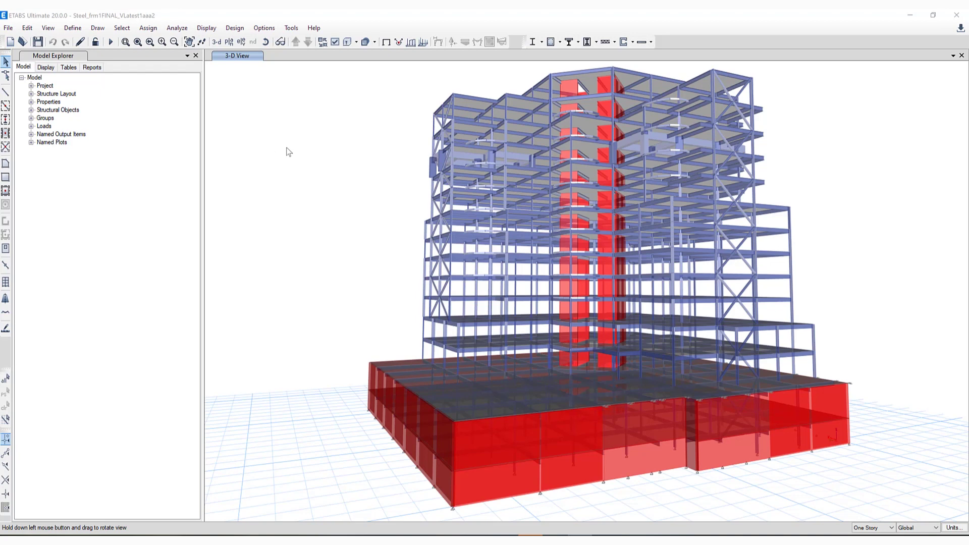
{"action": "left_click", "coordinate": [16, 31]}
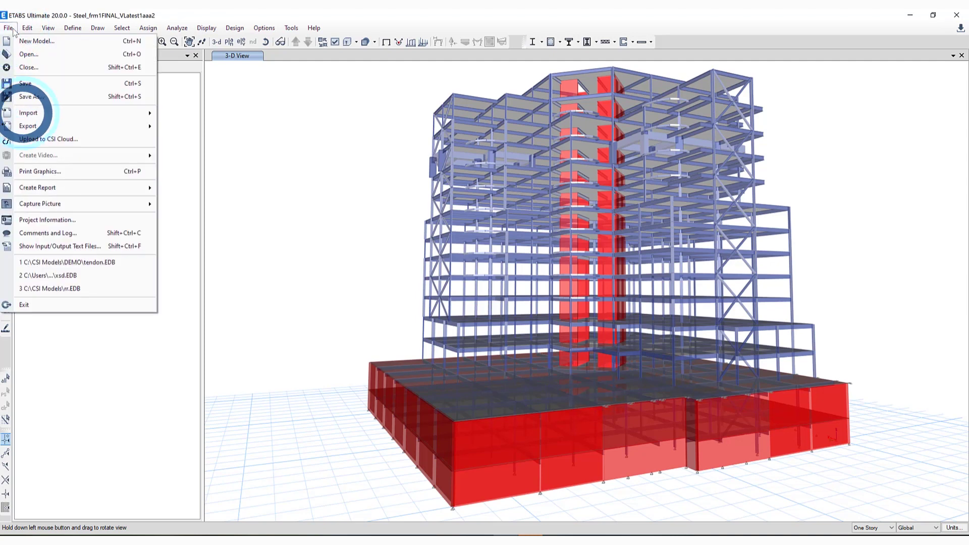
{"action": "left_click", "coordinate": [59, 112]}
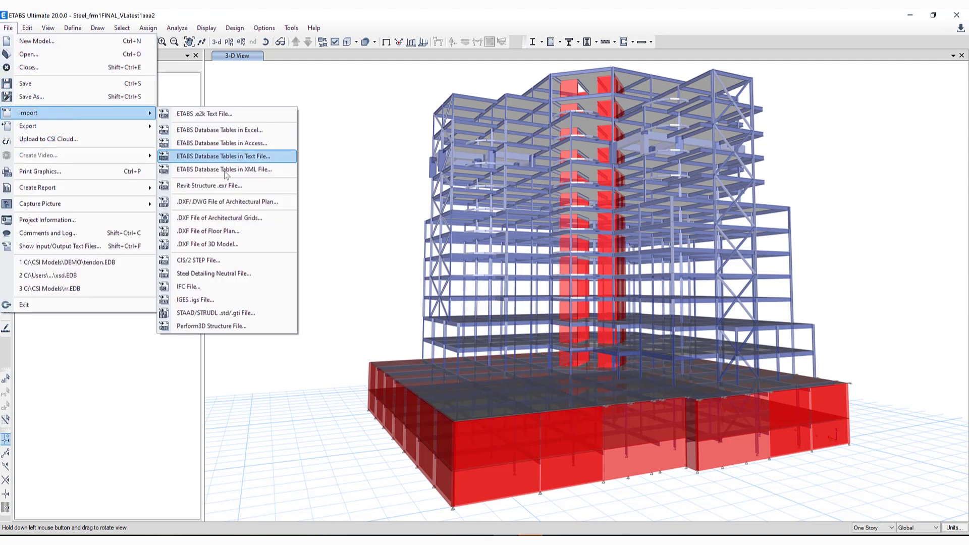
{"action": "left_click", "coordinate": [225, 325]}
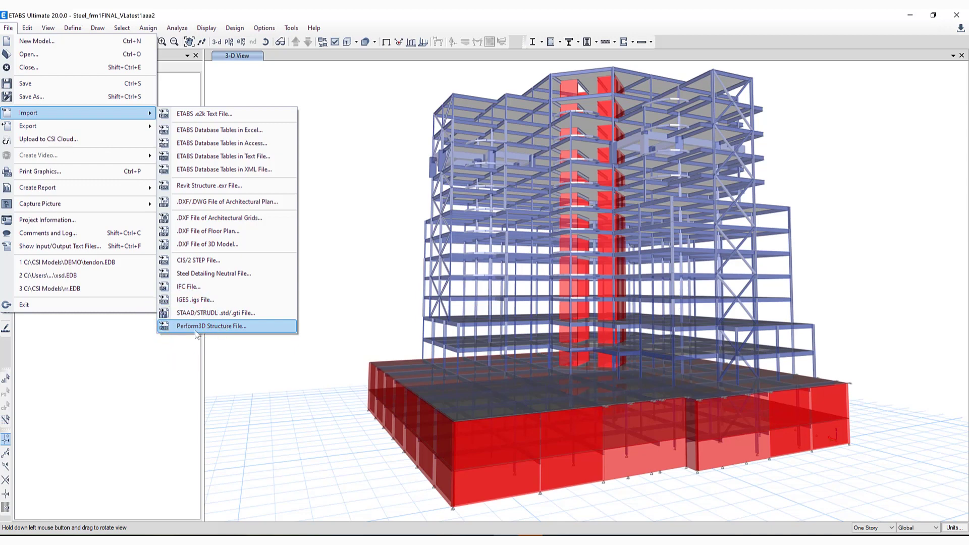
{"action": "left_click", "coordinate": [238, 328]}
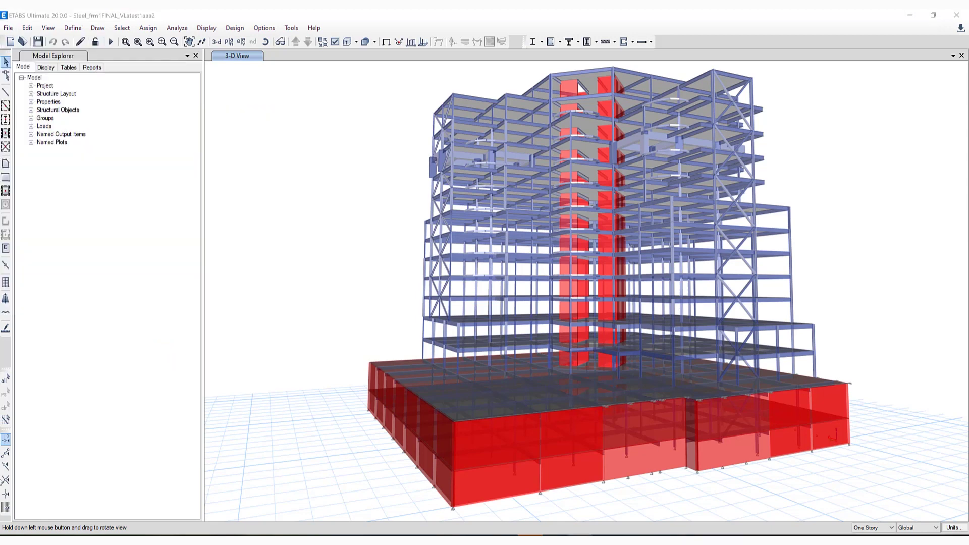